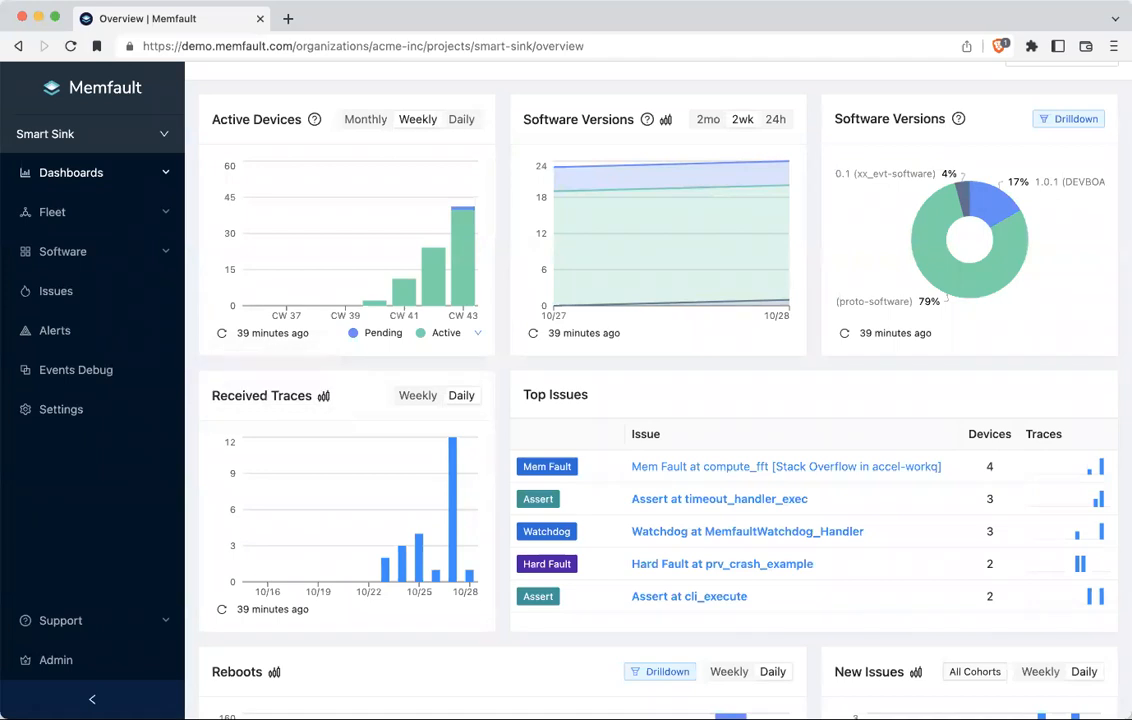
Step: Show the Hardware settings listing DEVBOARD, proto and xx_evt, and expand the Software section
{"action": "left_click", "coordinate": [57, 412]}
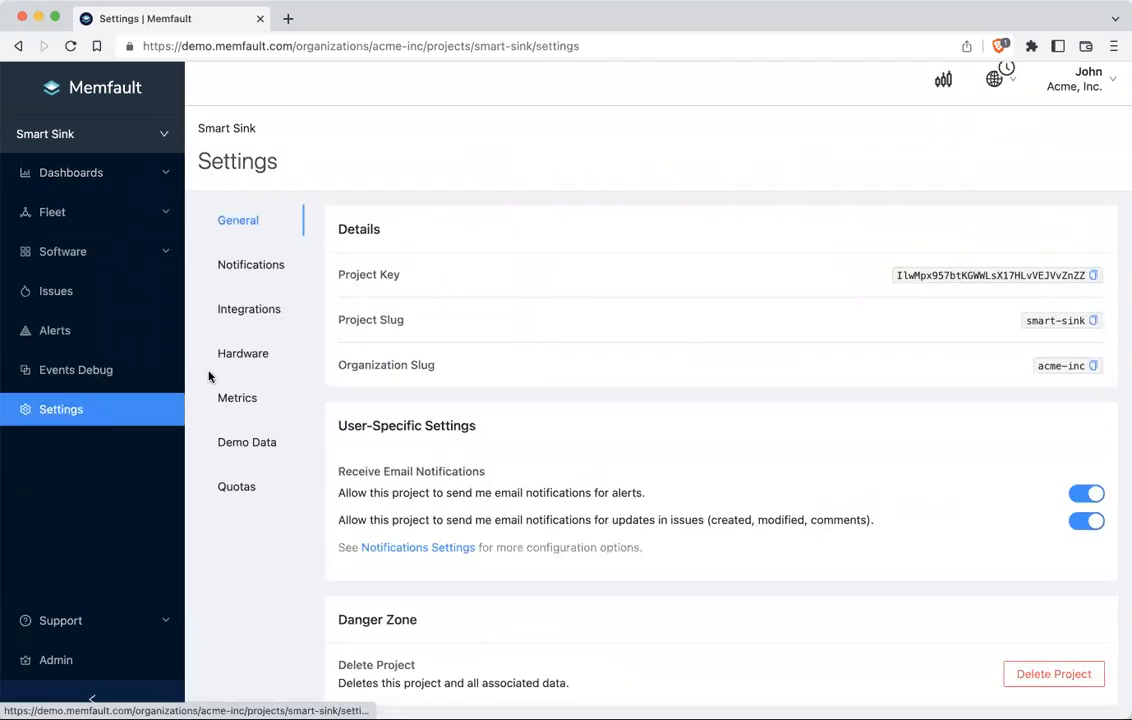
{"action": "left_click", "coordinate": [245, 354]}
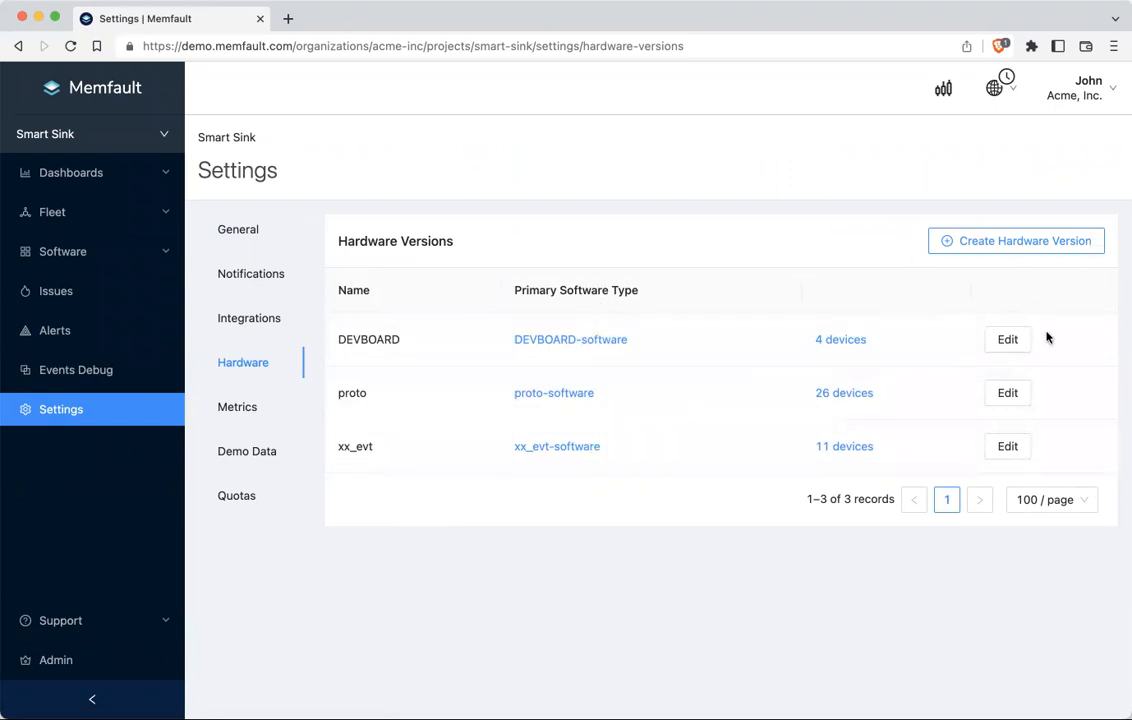
{"action": "left_click", "coordinate": [129, 255]}
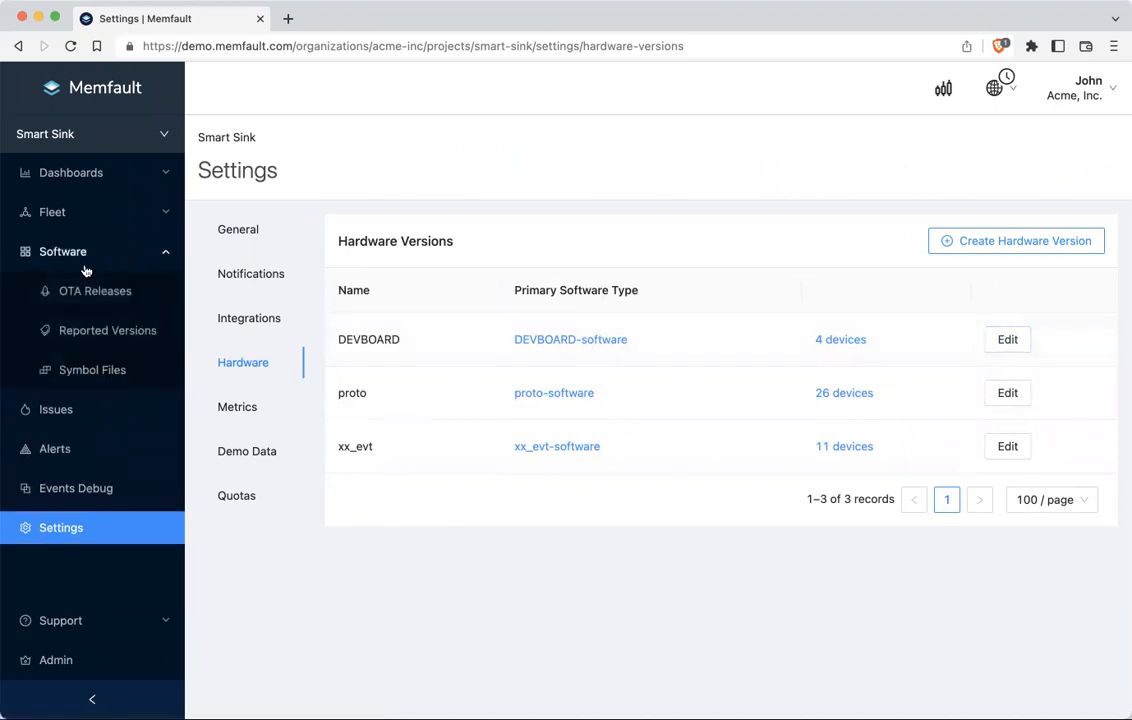
Step: Show Reported Versions with DEVBOARD-software, main, proto-software and xx_evt-software, and expand Fleet
{"action": "left_click", "coordinate": [111, 331]}
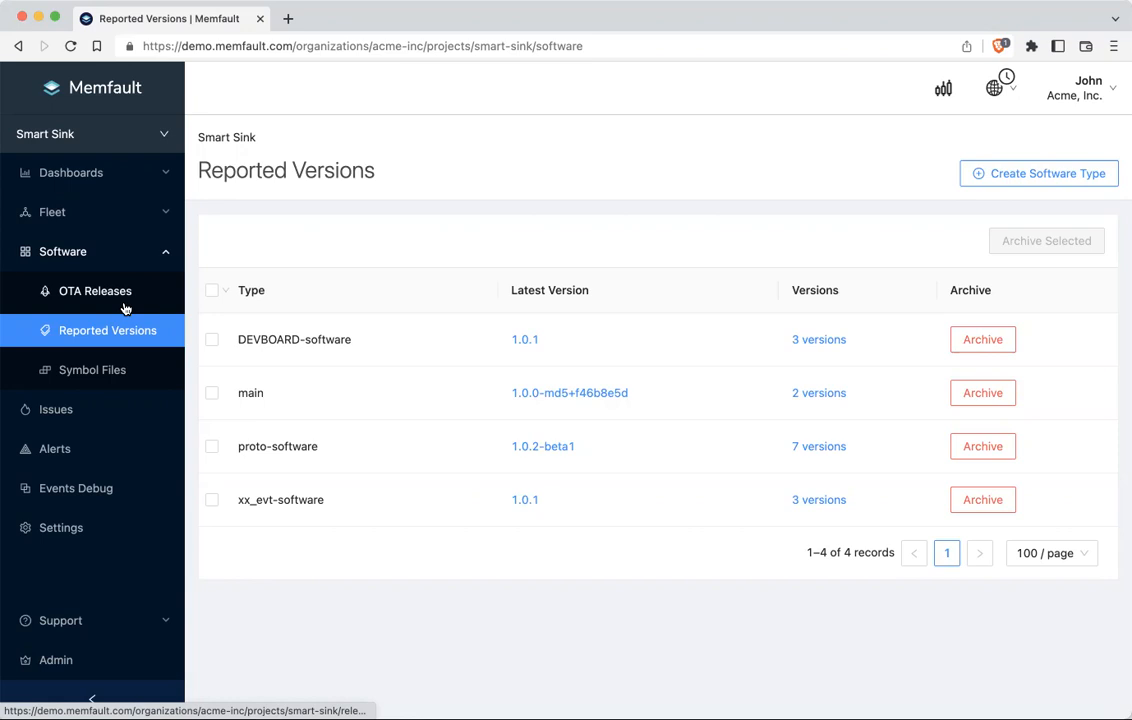
{"action": "left_click", "coordinate": [70, 213]}
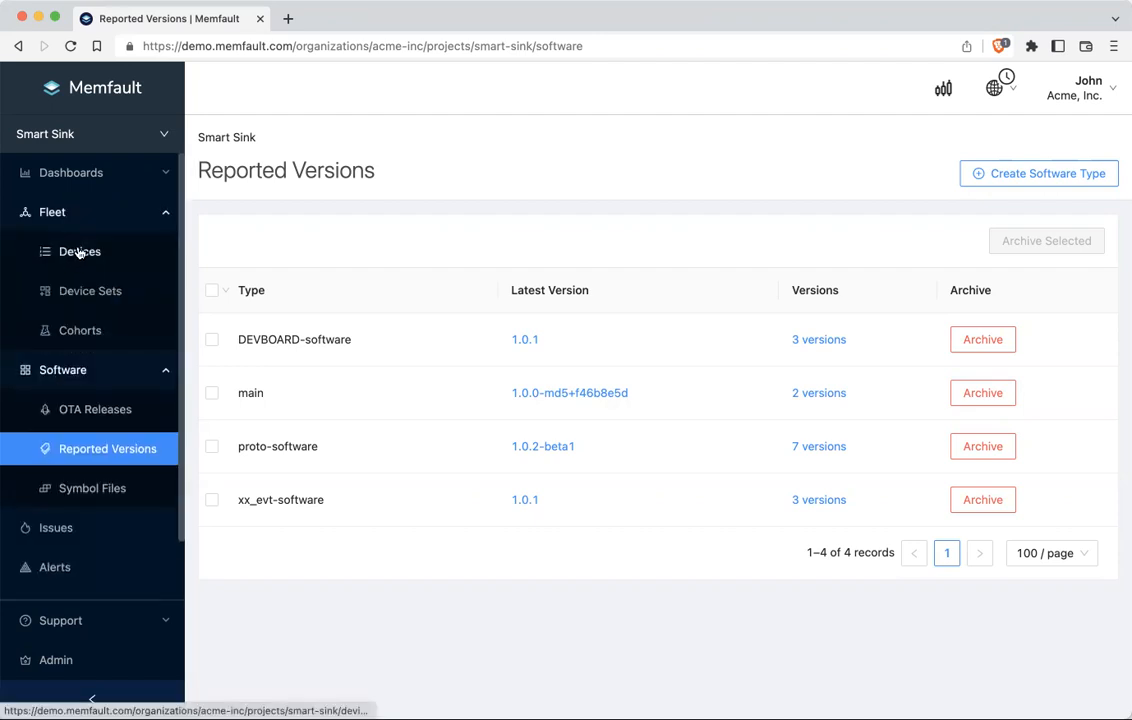
Step: Filter the Devices list to the serials ending 917, 918 and 919
{"action": "left_click", "coordinate": [79, 253]}
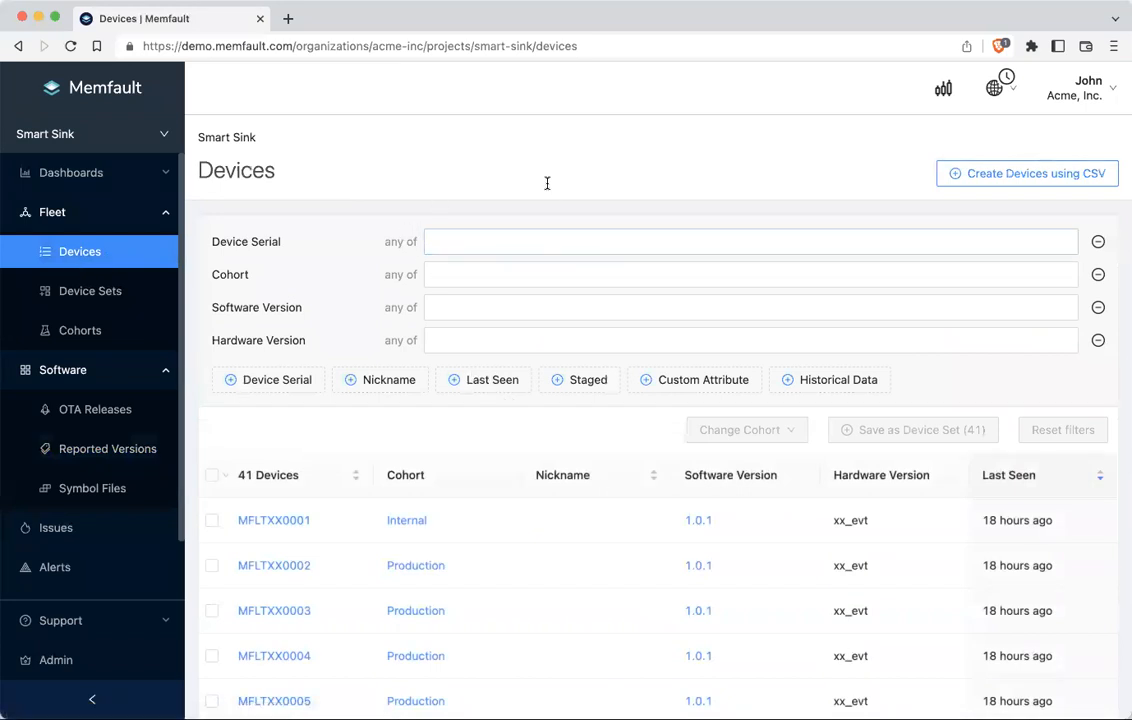
{"action": "left_click", "coordinate": [546, 246]}
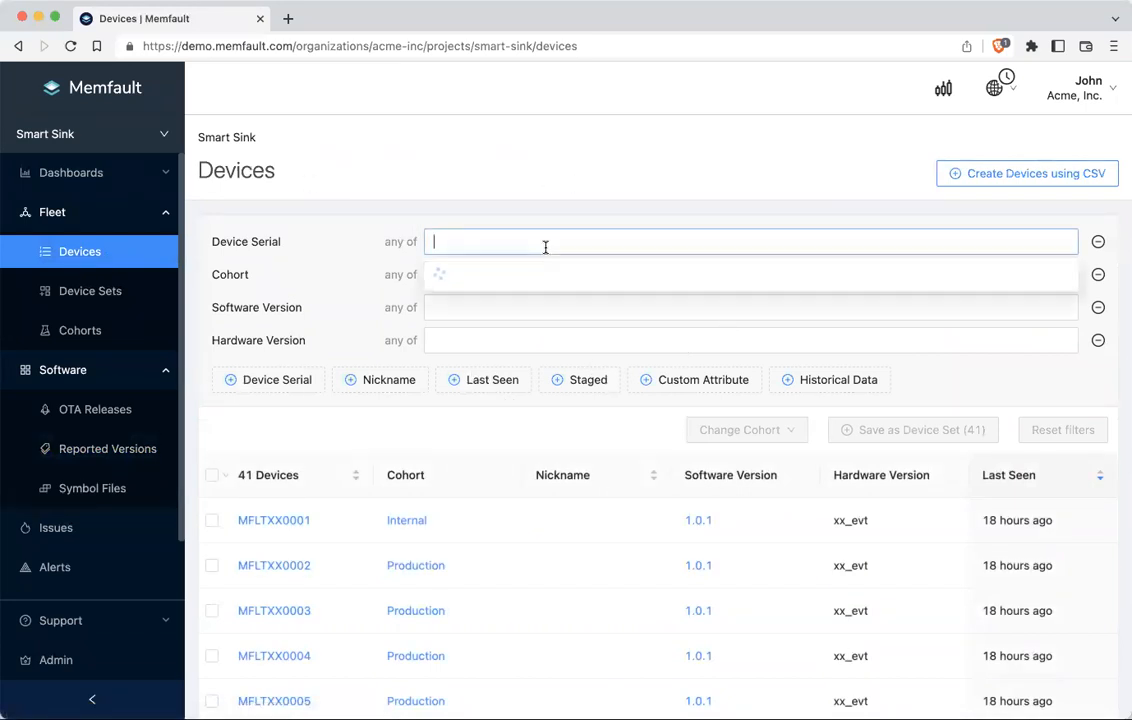
{"action": "left_click", "coordinate": [513, 286]}
{"action": "left_click", "coordinate": [513, 302]}
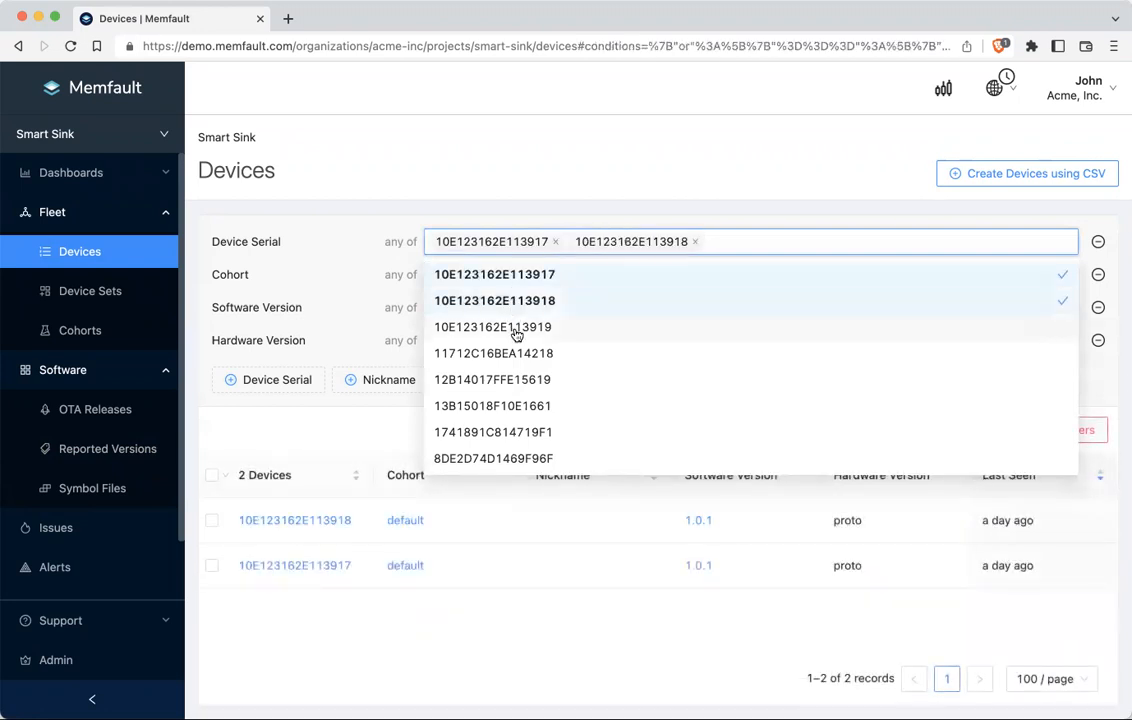
{"action": "left_click", "coordinate": [513, 328]}
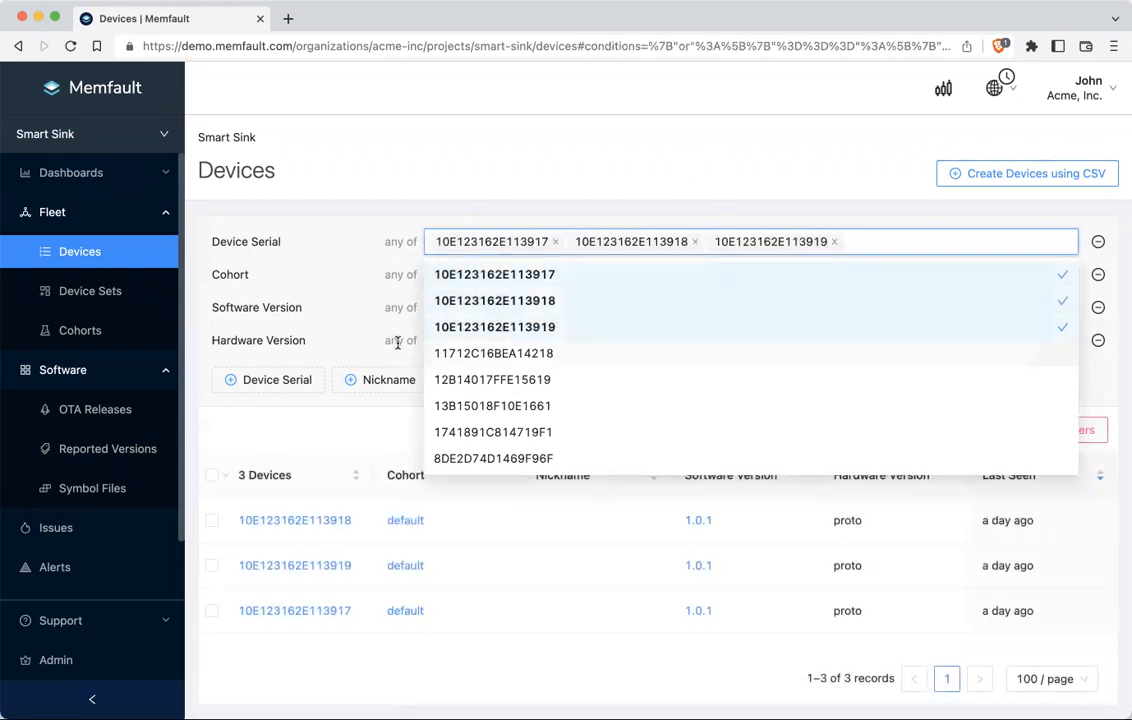
{"action": "left_click", "coordinate": [230, 448]}
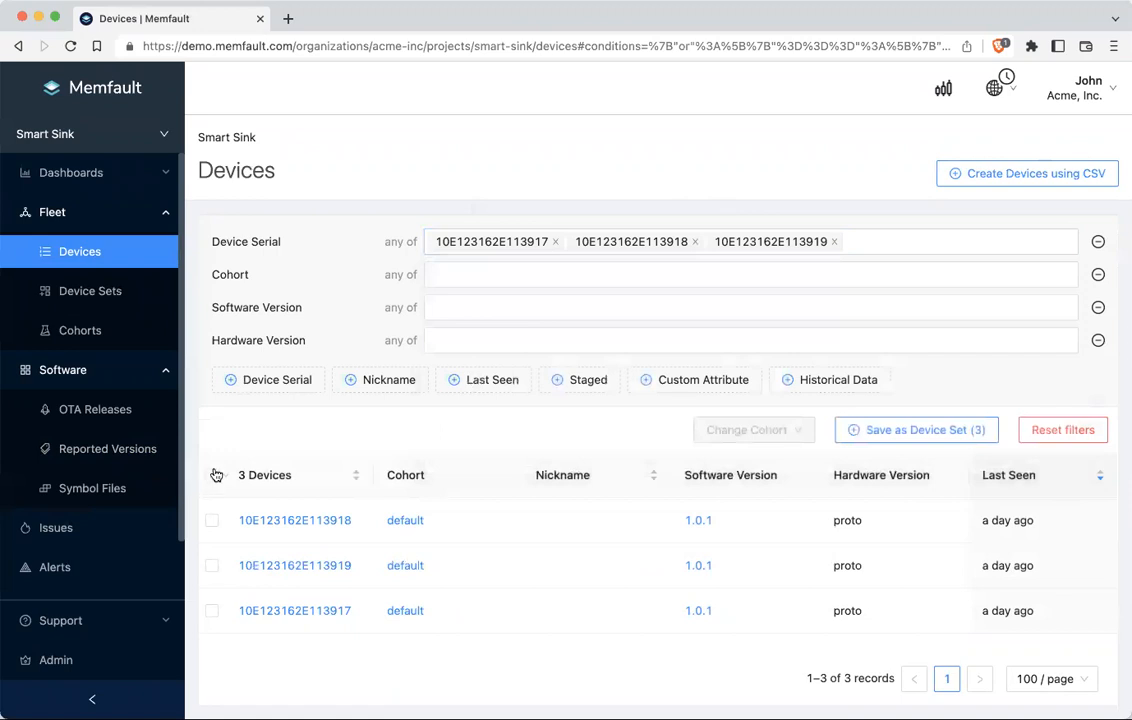
Step: Select all three devices, review the available cohorts, then cancel the cohort change
{"action": "left_click", "coordinate": [212, 476]}
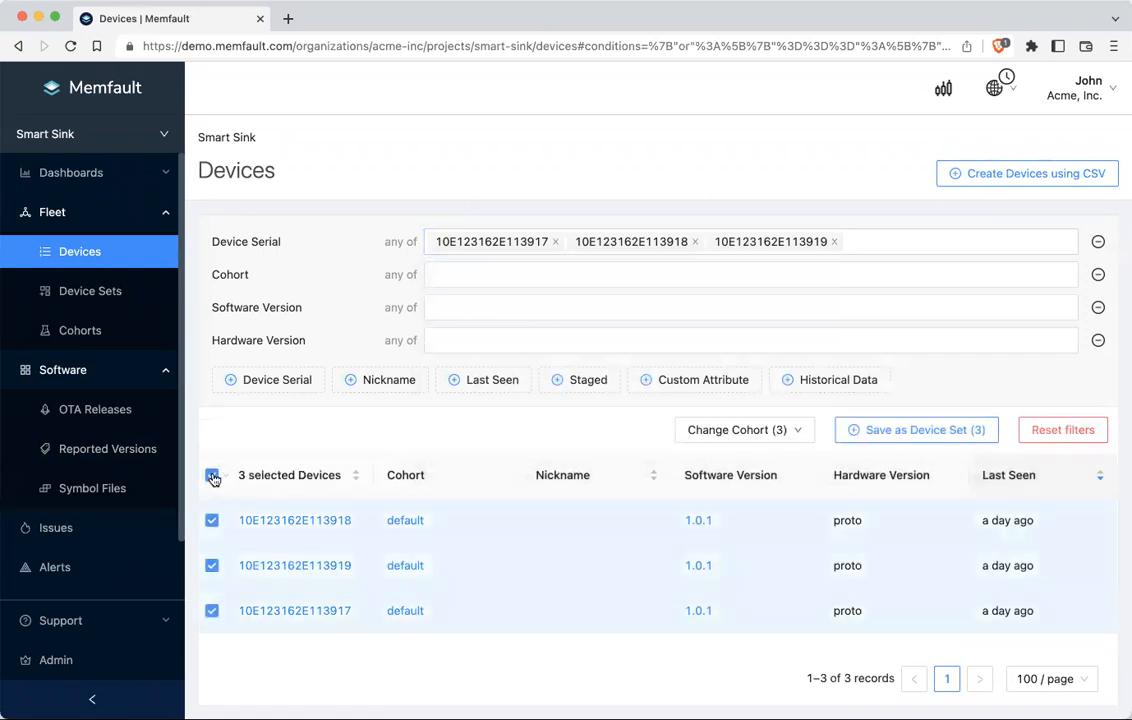
{"action": "left_click", "coordinate": [768, 432]}
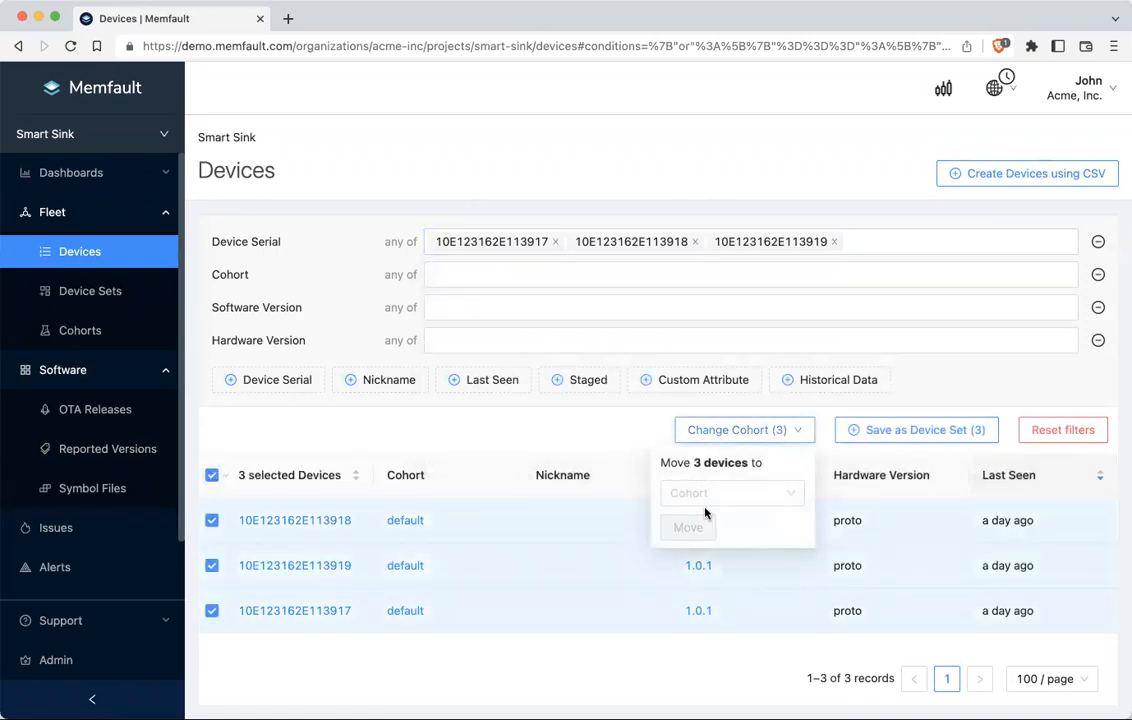
{"action": "left_click", "coordinate": [759, 490]}
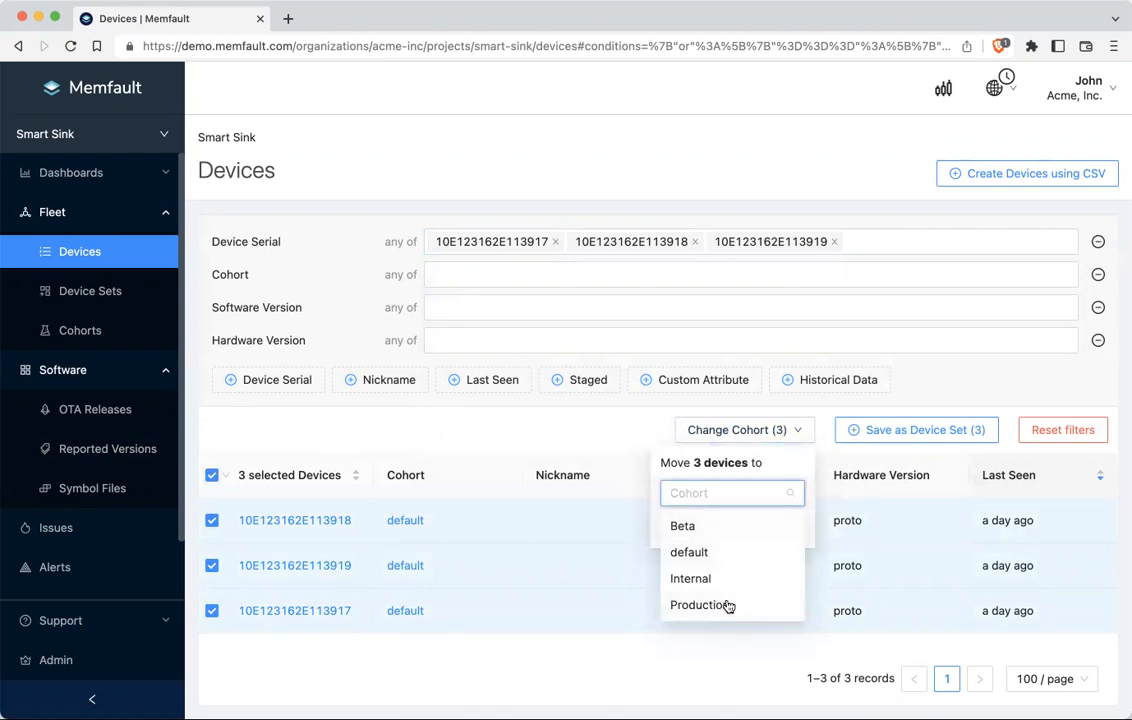
{"action": "left_click", "coordinate": [628, 442]}
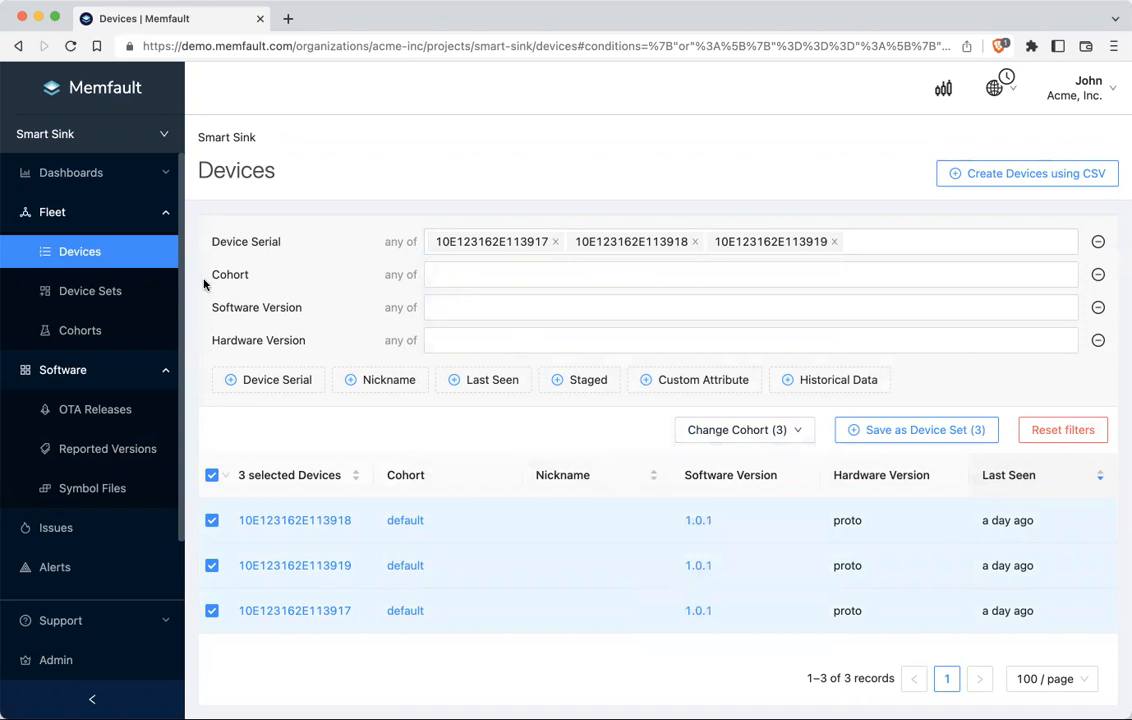
{"action": "left_click", "coordinate": [104, 214]}
{"action": "left_click", "coordinate": [108, 262]}
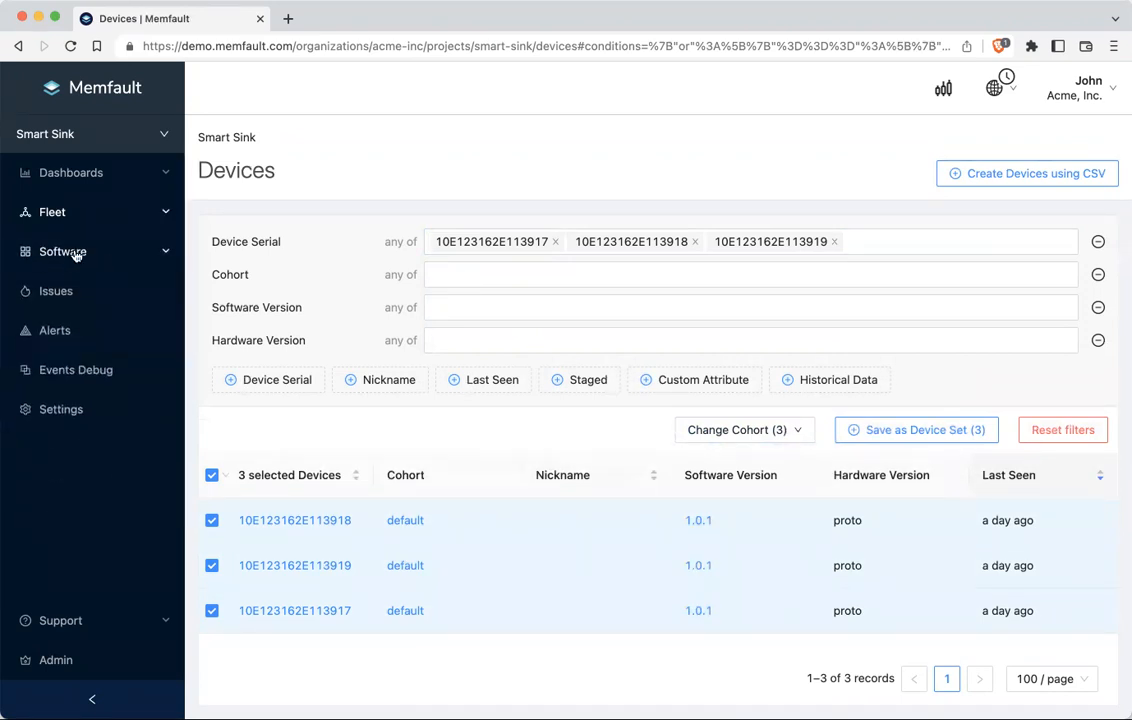
Step: Show the OTA Releases list (1.0.1 down to 0.0.1) and the full/delta release options
{"action": "left_click", "coordinate": [75, 255]}
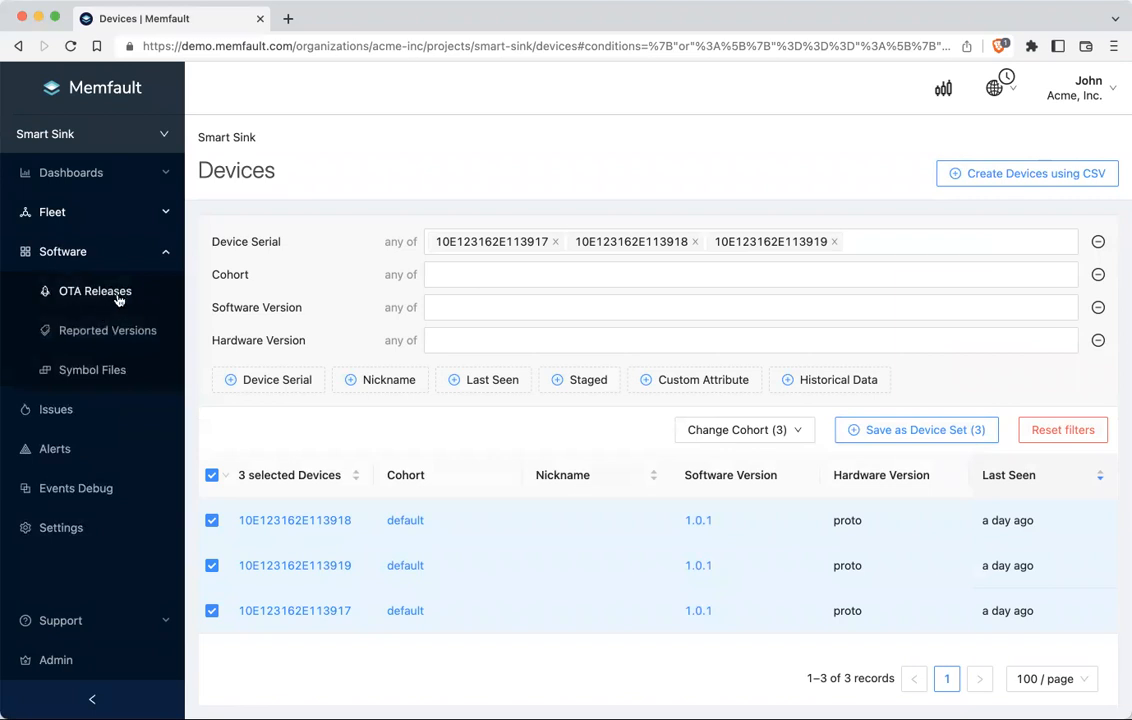
{"action": "left_click", "coordinate": [104, 291]}
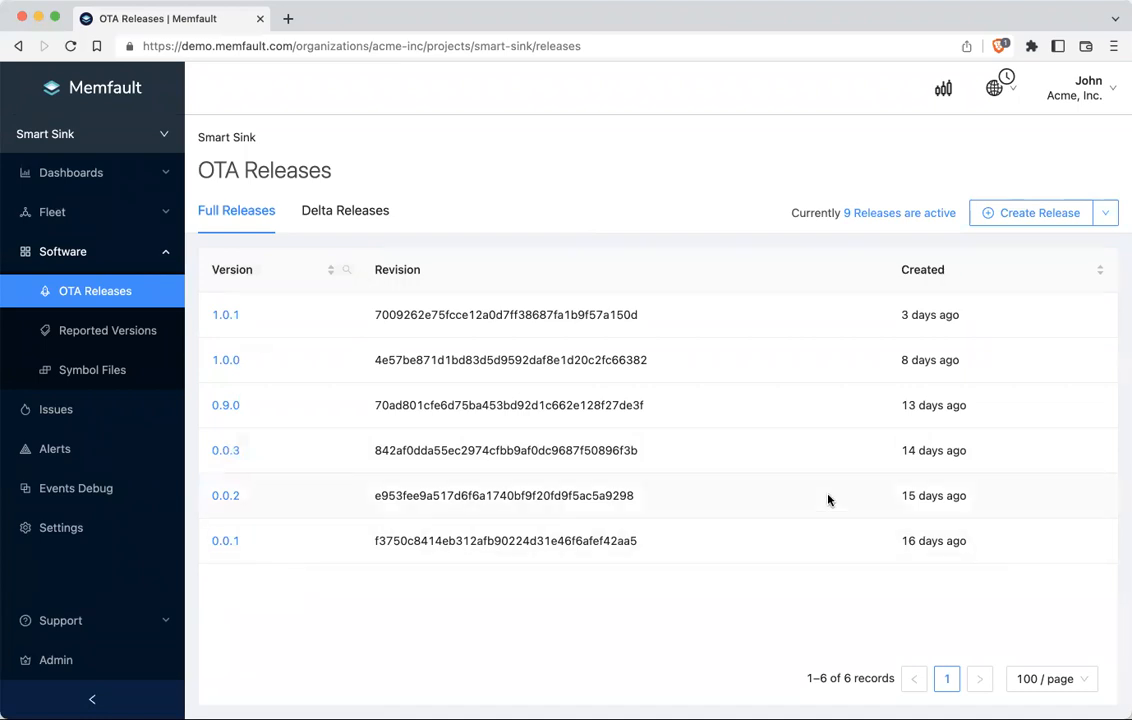
{"action": "left_click", "coordinate": [1105, 219]}
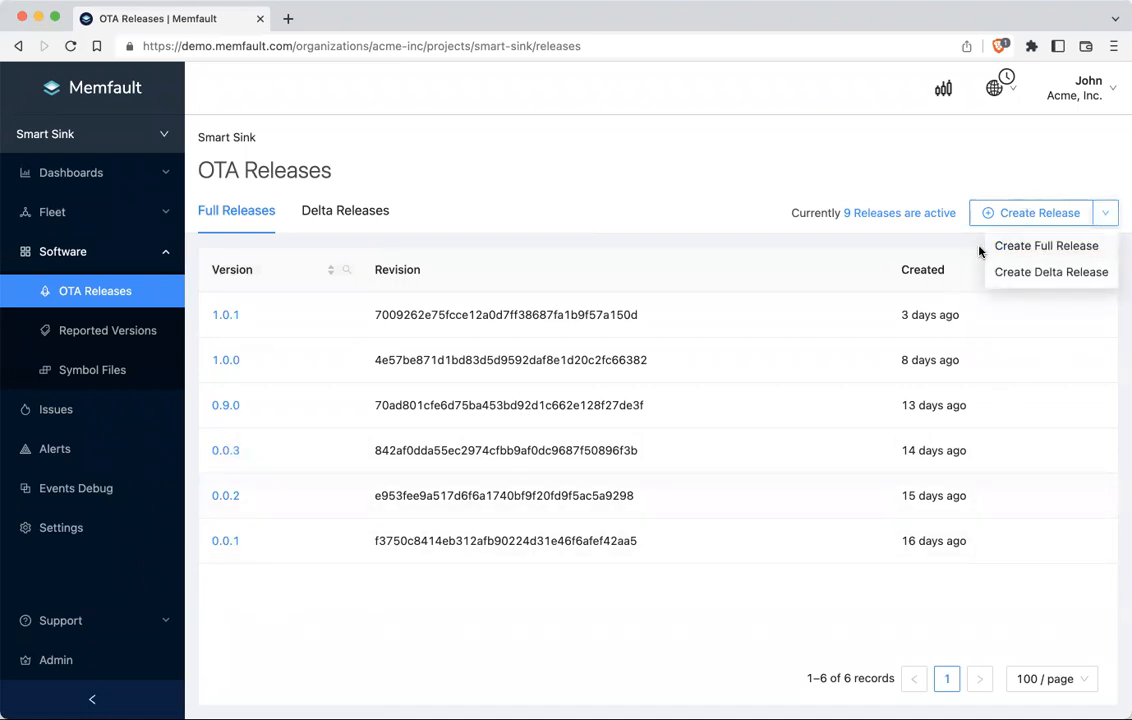
{"action": "left_click", "coordinate": [1088, 248]}
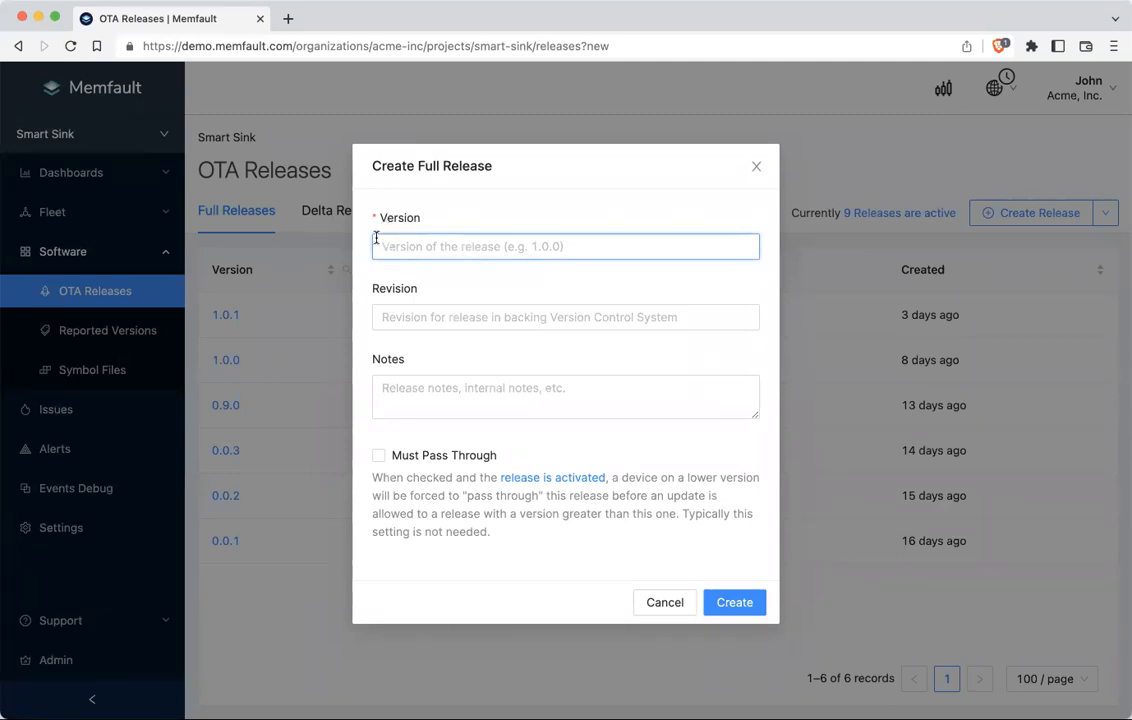
{"action": "left_click", "coordinate": [389, 320]}
{"action": "left_click", "coordinate": [397, 402]}
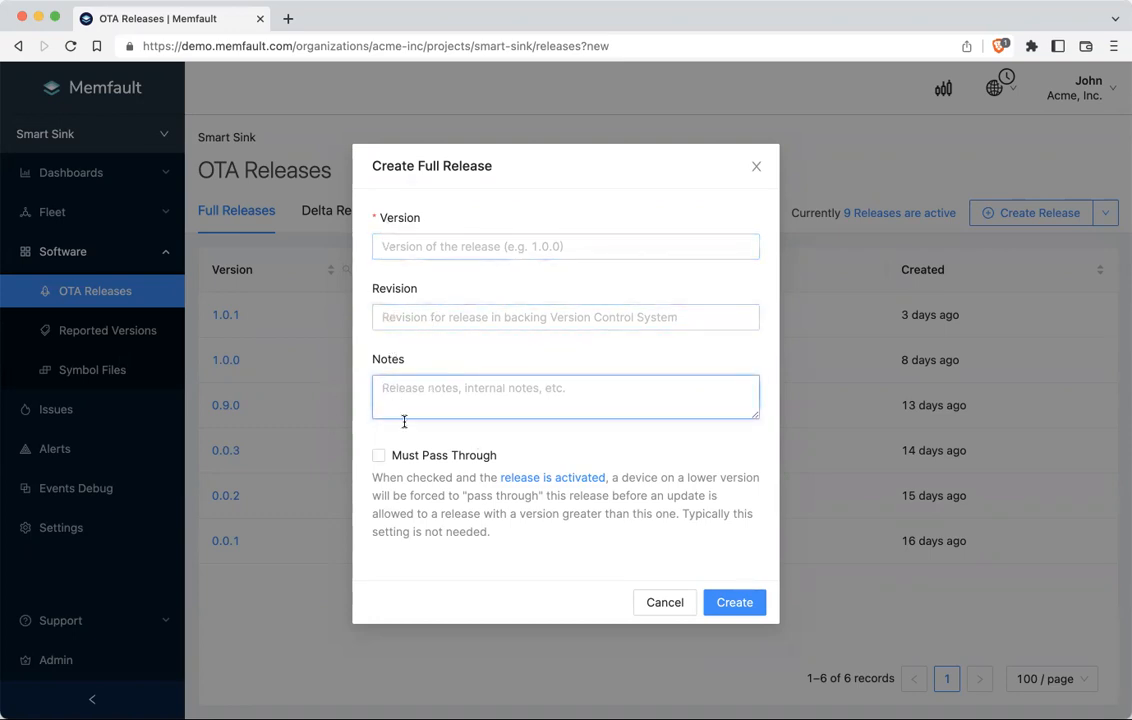
{"action": "left_click", "coordinate": [379, 456]}
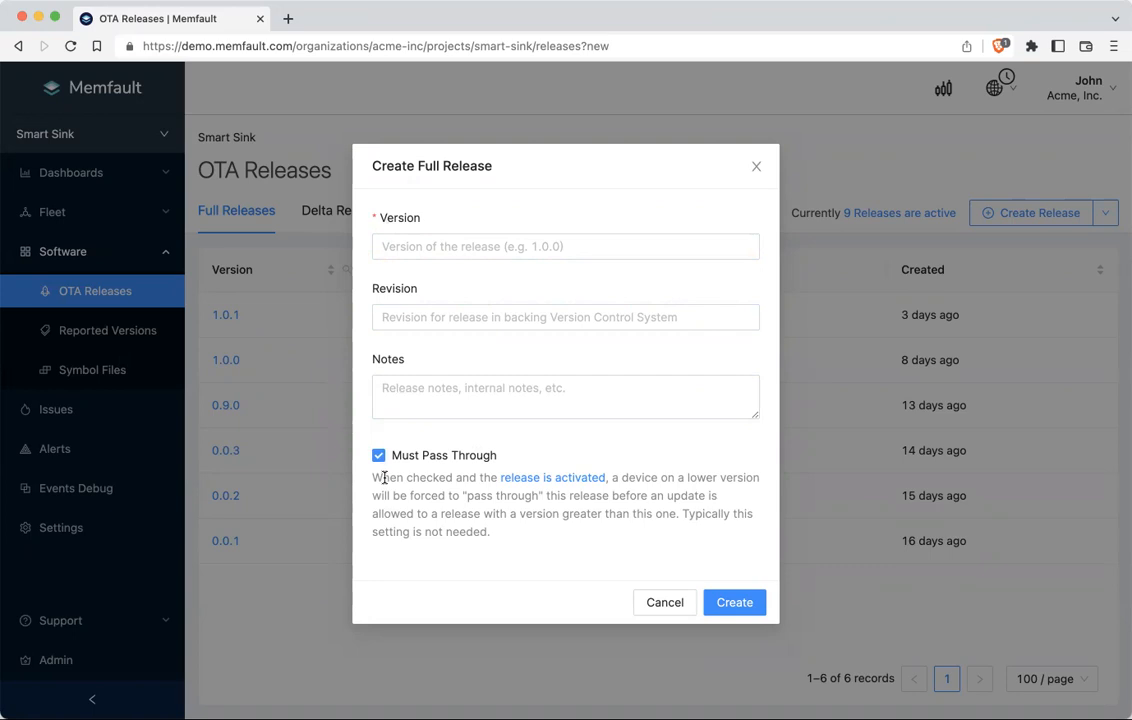
{"action": "left_click", "coordinate": [752, 602]}
{"action": "left_click", "coordinate": [664, 606]}
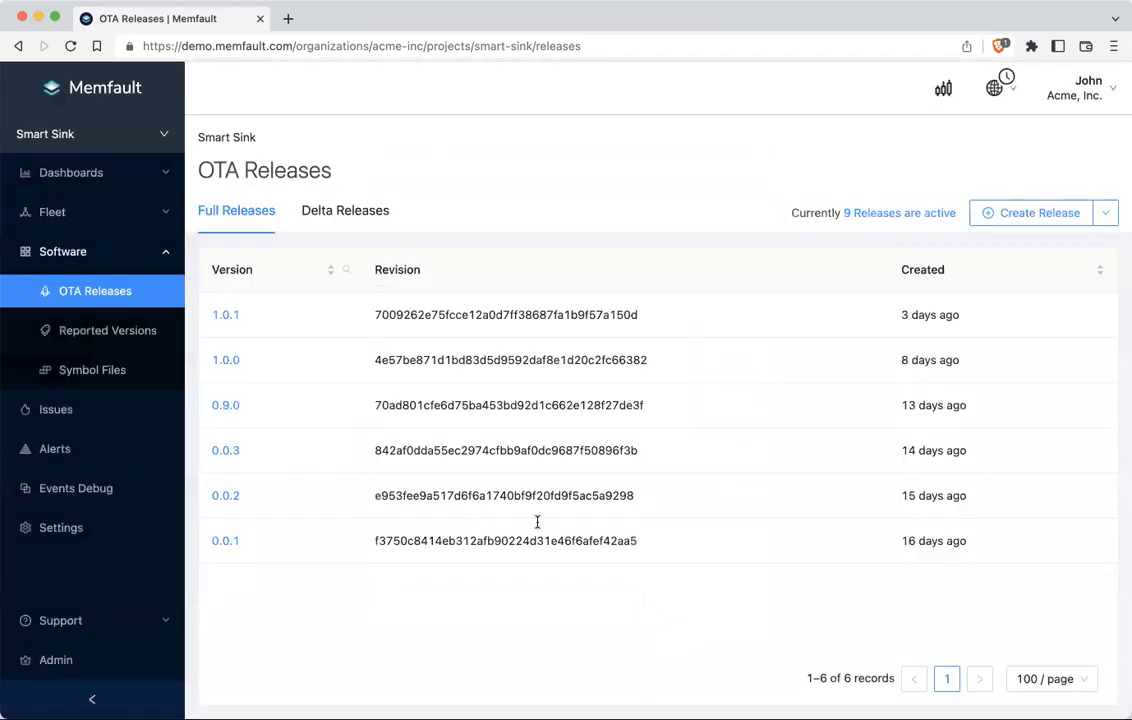
Step: Start an OTA payload for DEVBOARD hardware on release 1.0.1, then cancel without adding it
{"action": "left_click", "coordinate": [226, 316]}
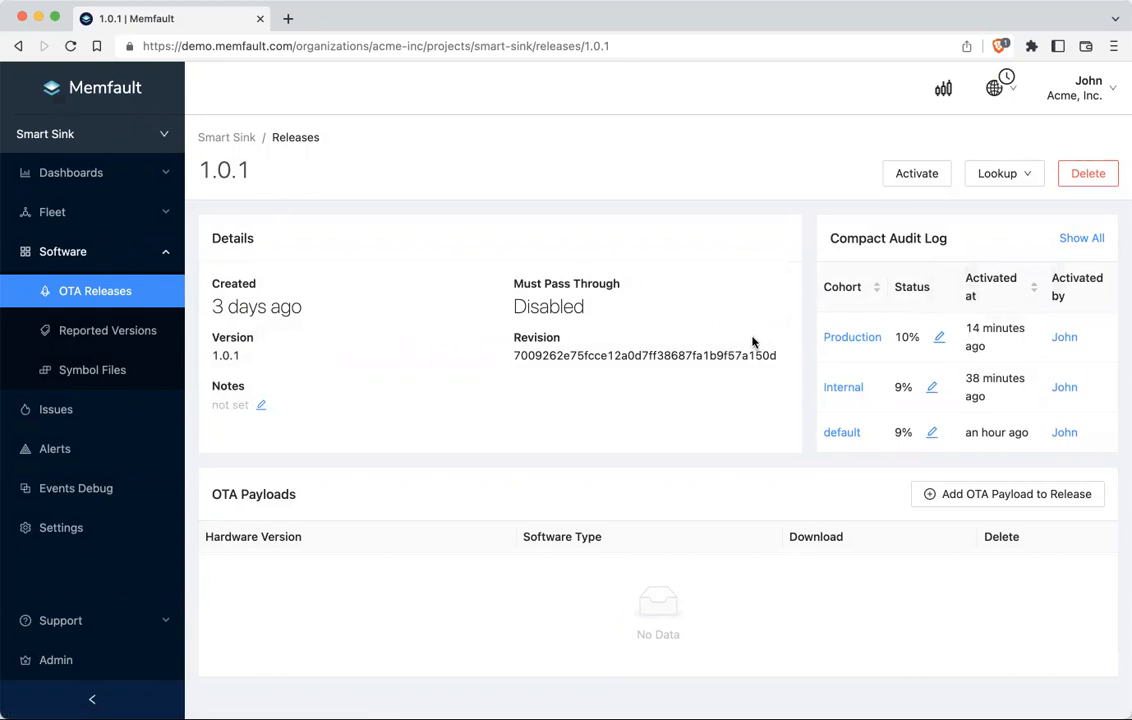
{"action": "left_click", "coordinate": [1083, 500]}
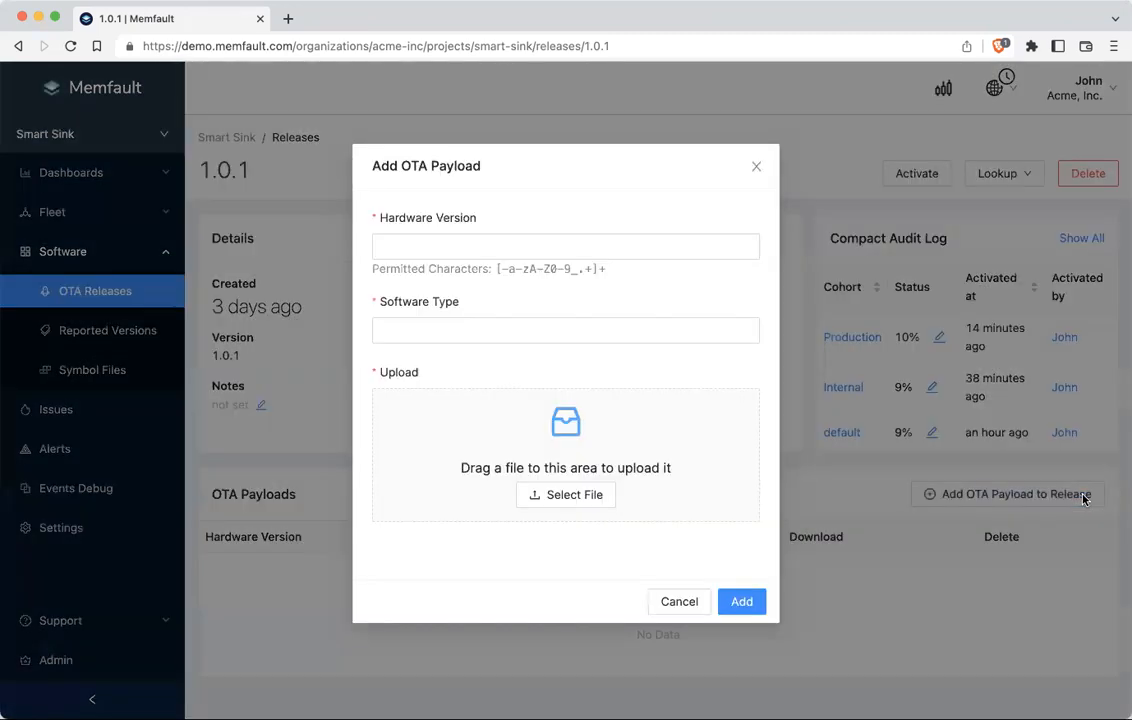
{"action": "left_click", "coordinate": [408, 241]}
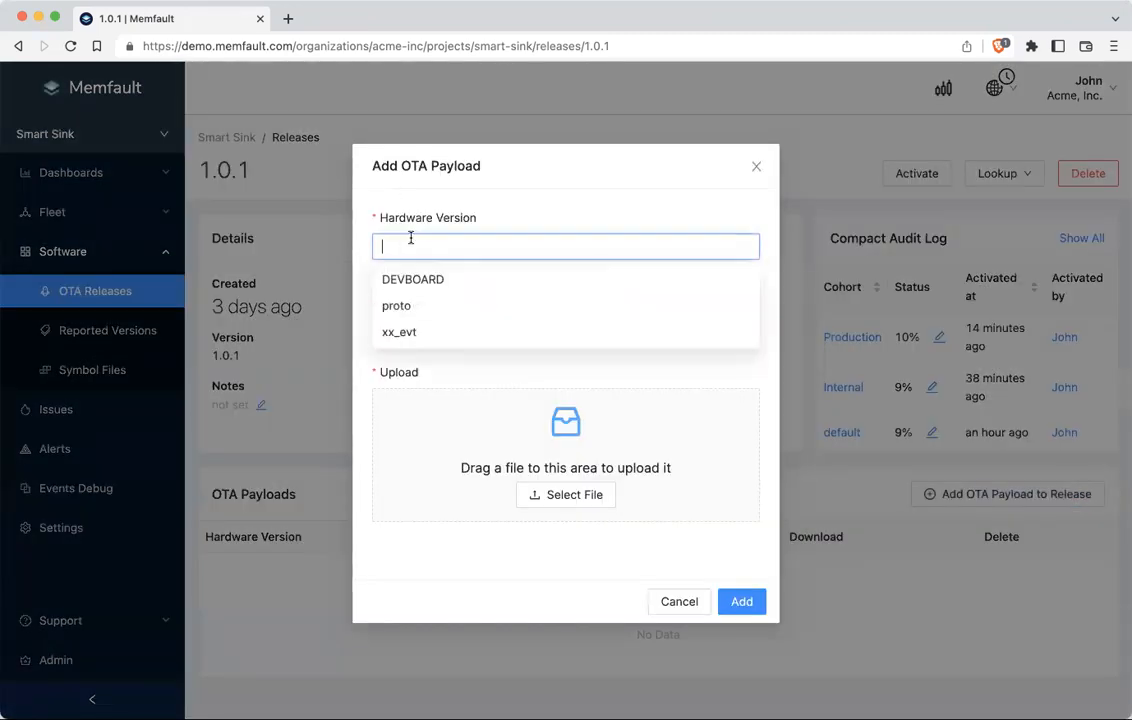
{"action": "left_click", "coordinate": [447, 281]}
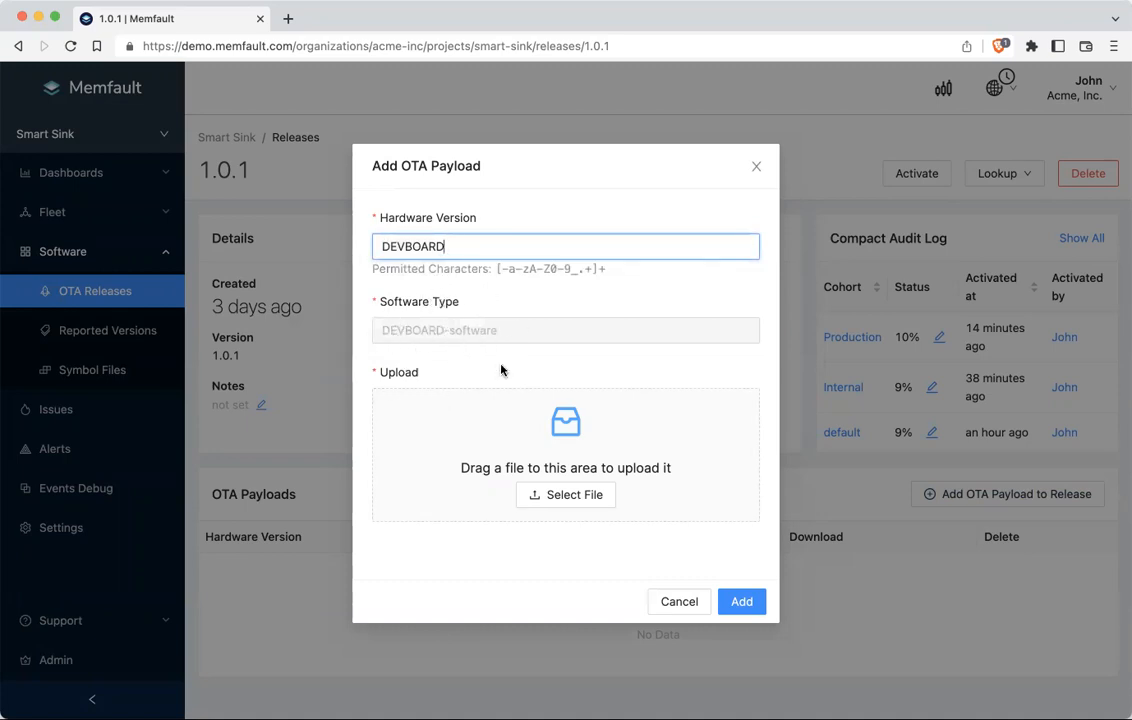
{"action": "left_click", "coordinate": [559, 498]}
{"action": "left_click", "coordinate": [680, 602]}
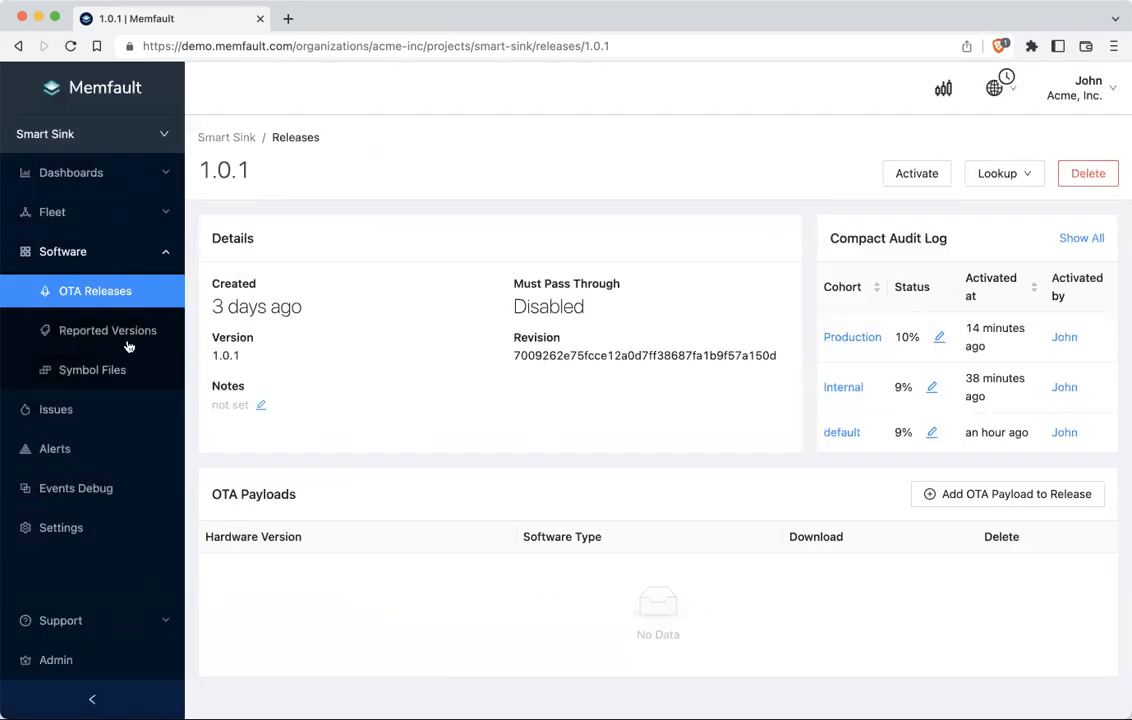
Step: Go to the Cohorts page listing Beta, default, Internal and Production cohorts
{"action": "left_click", "coordinate": [81, 213]}
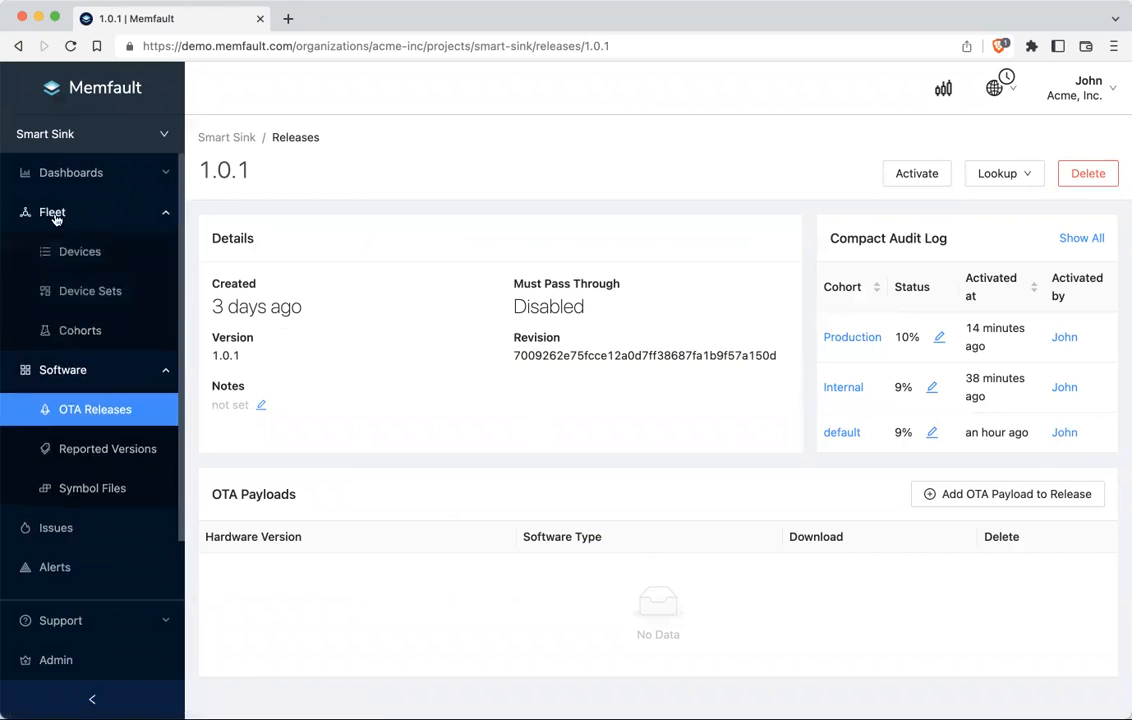
{"action": "left_click", "coordinate": [43, 333]}
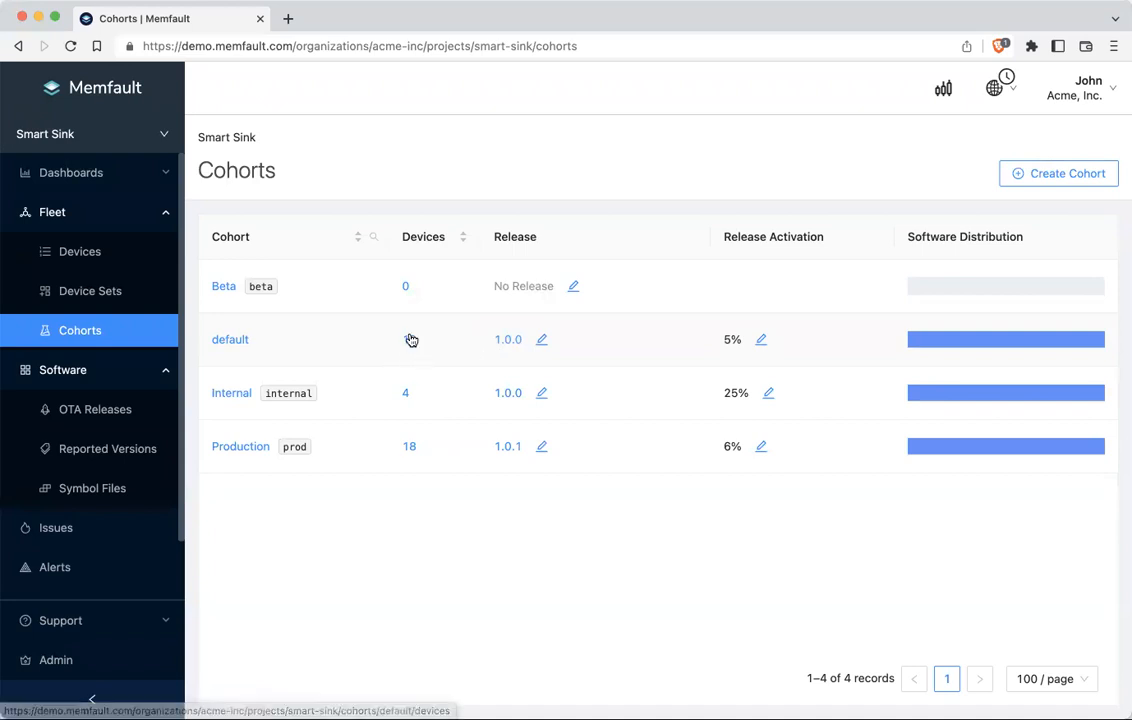
Step: Activate release 1.0.1 on the default cohort as a 10% staged rollout
{"action": "left_click", "coordinate": [541, 341]}
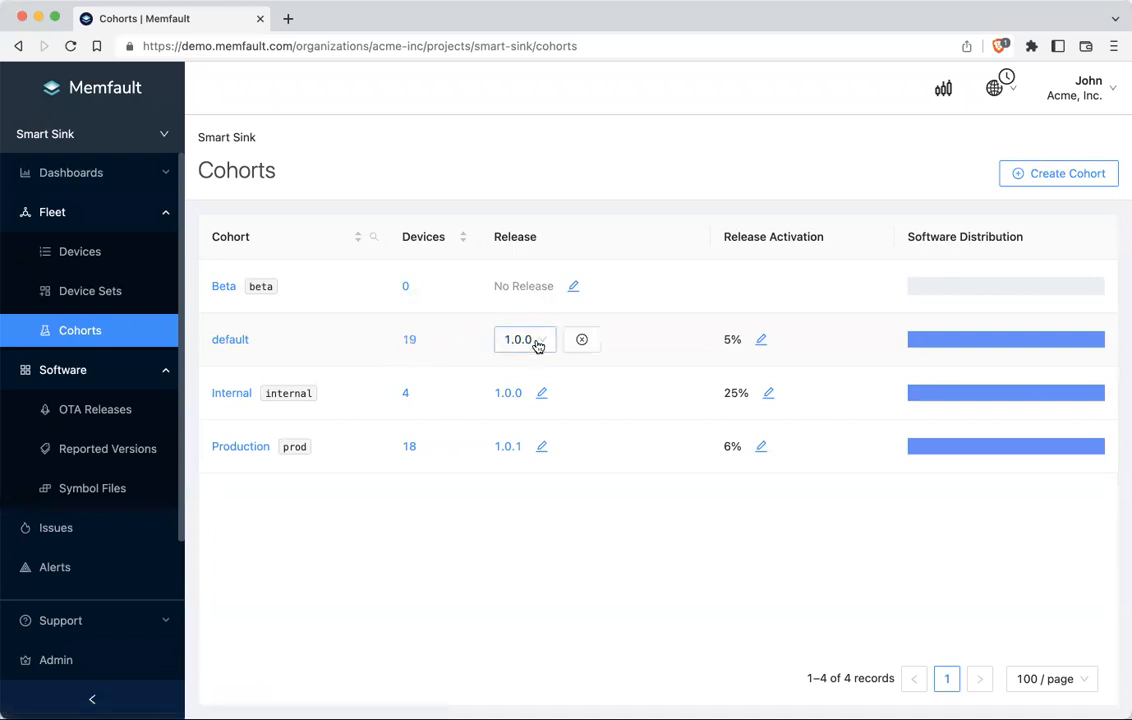
{"action": "left_click", "coordinate": [541, 346]}
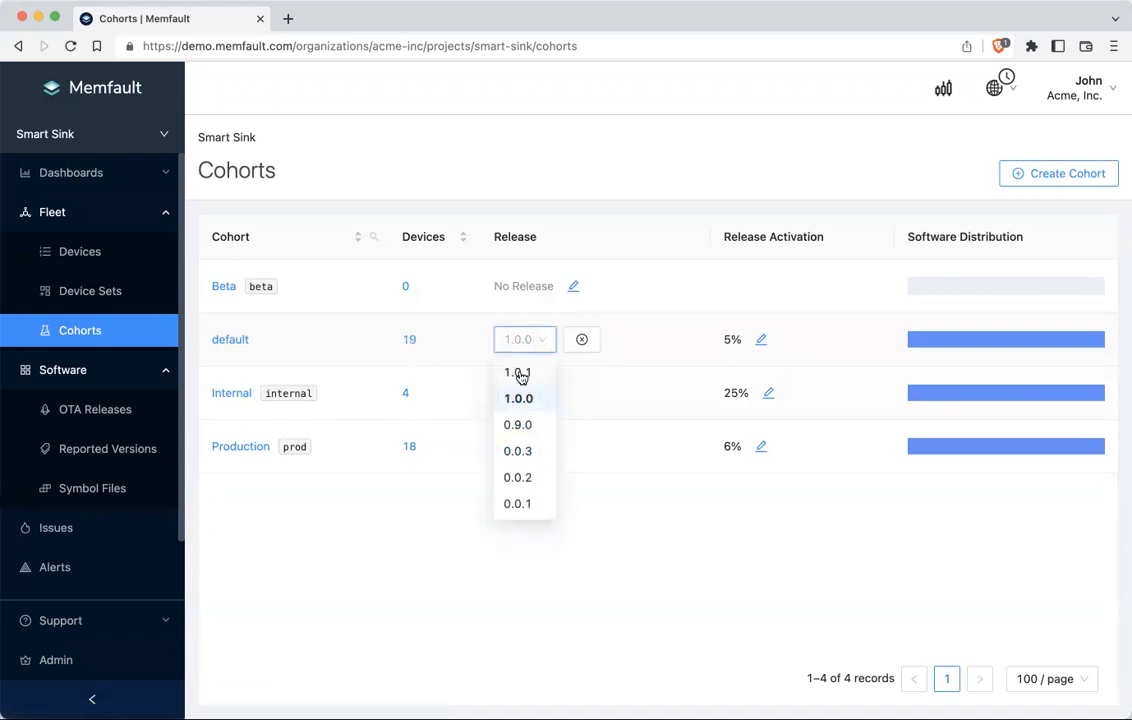
{"action": "left_click", "coordinate": [519, 373]}
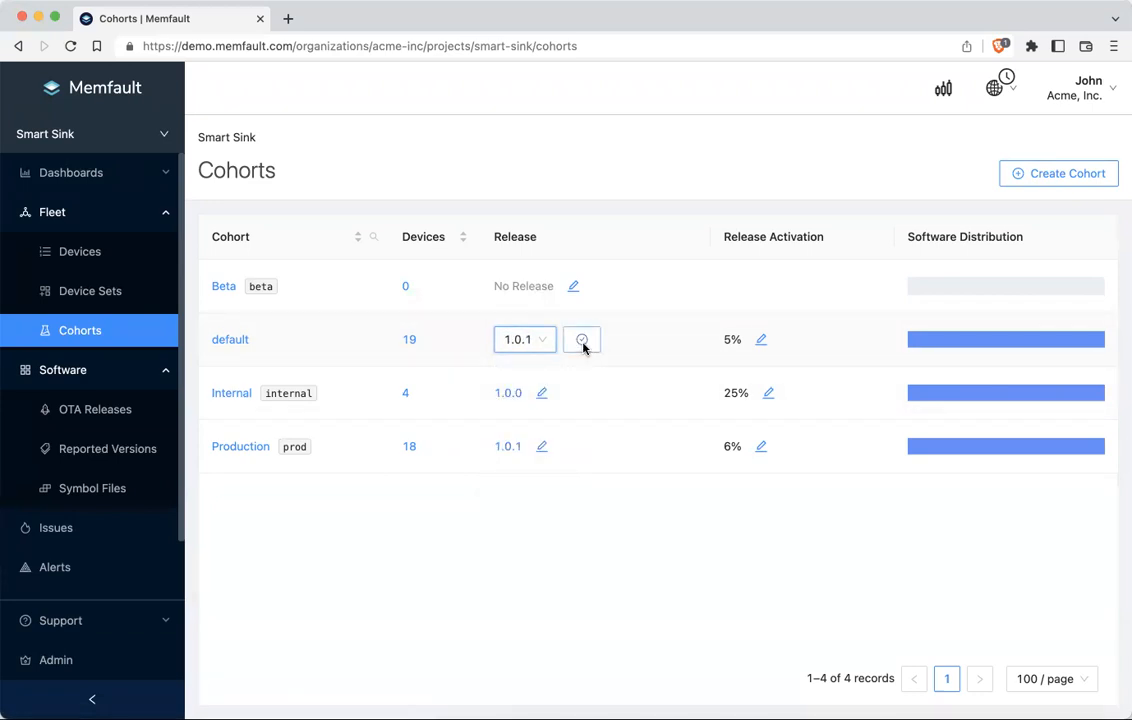
{"action": "left_click", "coordinate": [582, 342]}
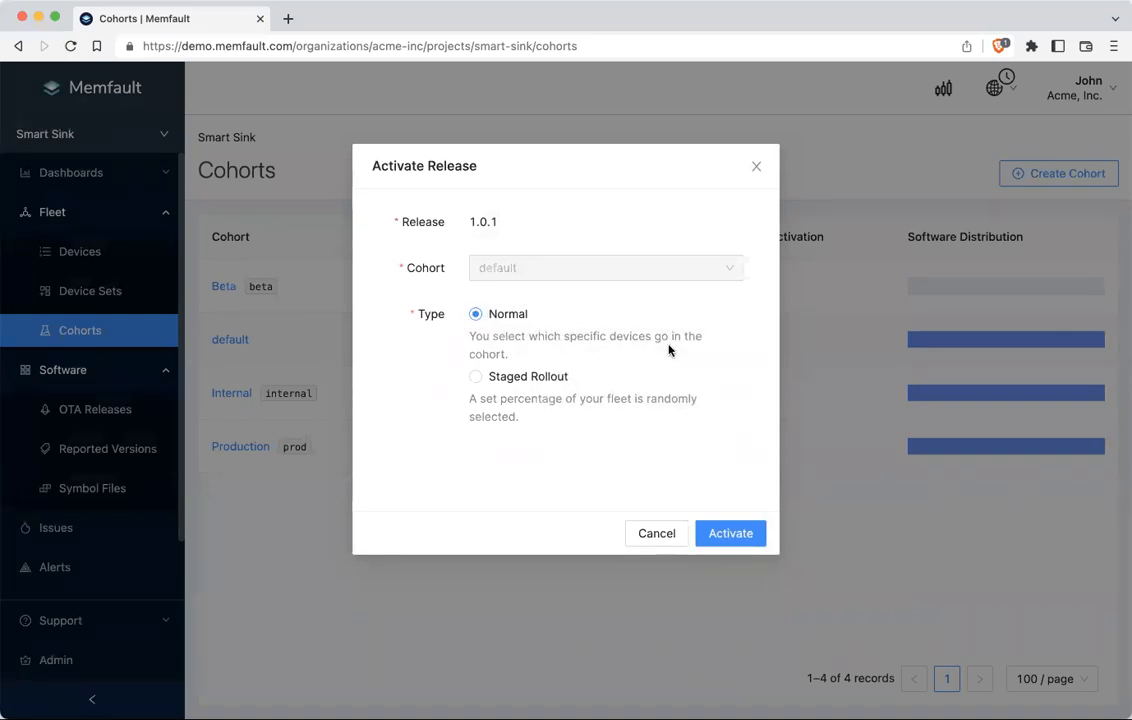
{"action": "left_click", "coordinate": [472, 378]}
{"action": "mouse_move", "coordinate": [501, 461]}
{"action": "left_mouse_down"}
{"action": "mouse_move", "coordinate": [622, 460]}
{"action": "mouse_move", "coordinate": [500, 470]}
{"action": "left_mouse_up"}
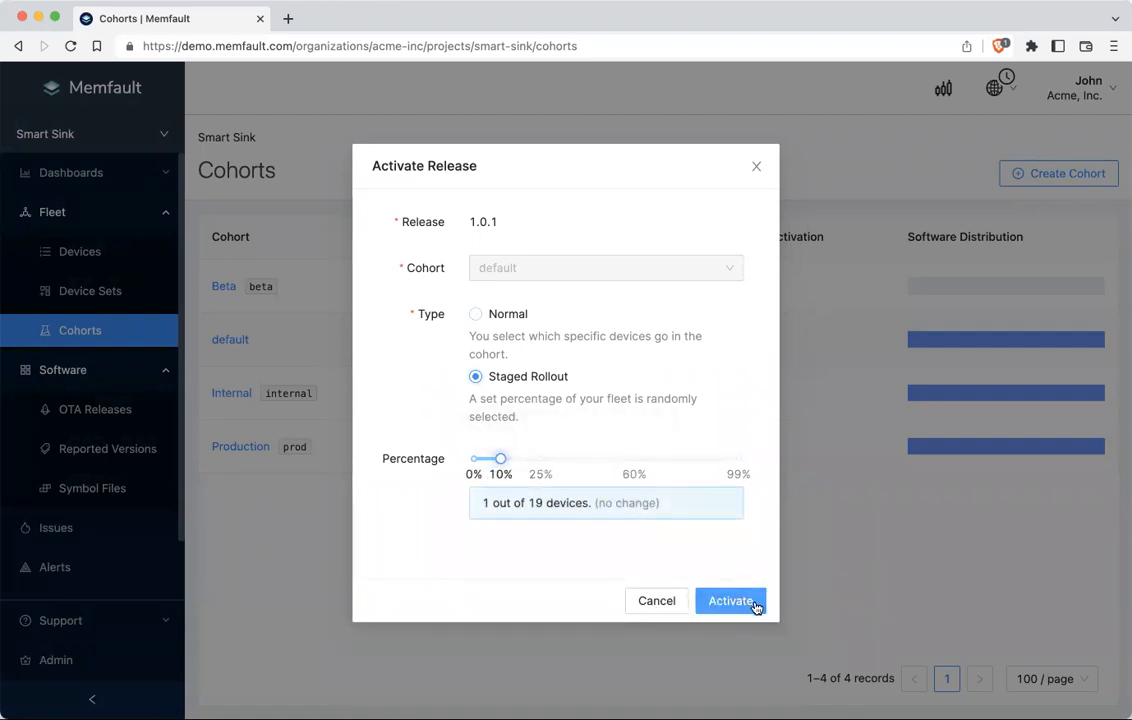
{"action": "left_click", "coordinate": [651, 606]}
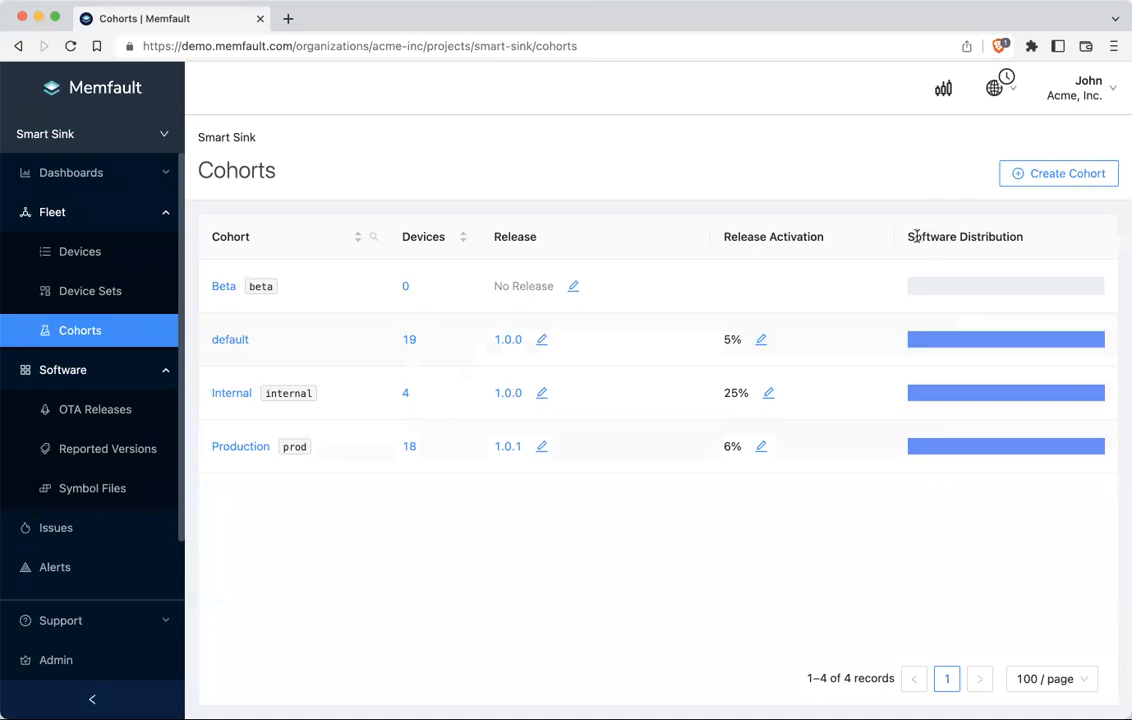
Step: Go to the default cohort's detail page showing 19 devices and its 5% staged rollout
{"action": "left_click_drag", "start_coordinate": [915, 236], "coordinate": [1055, 245]}
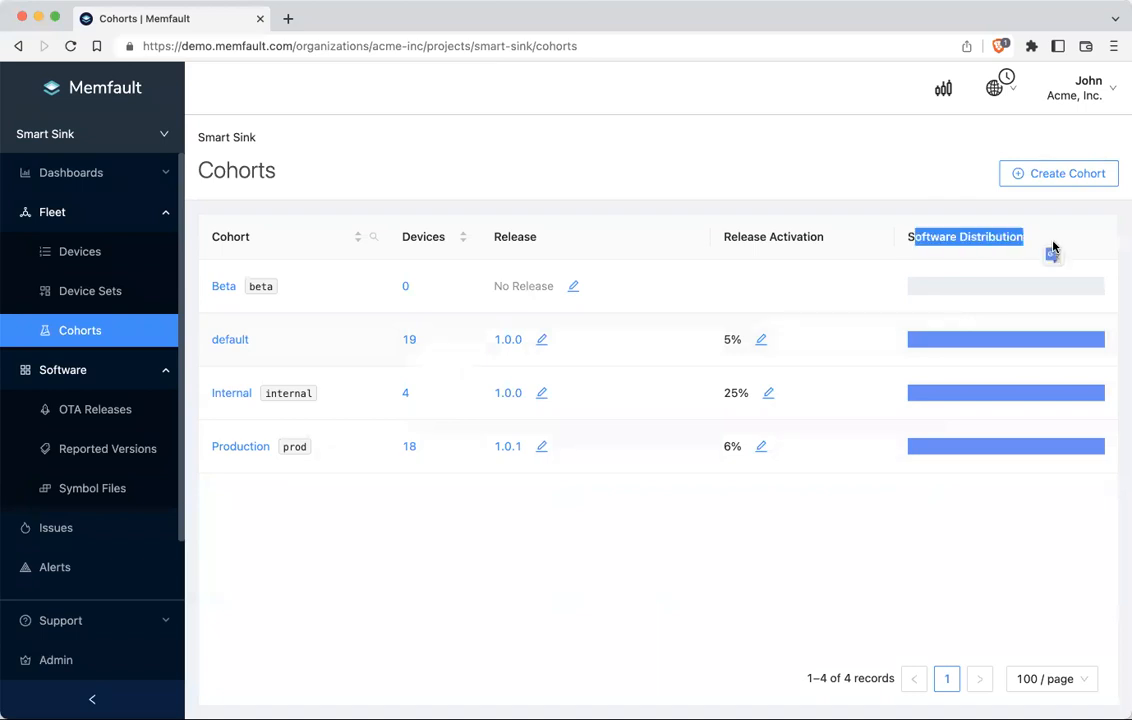
{"action": "left_click", "coordinate": [940, 325]}
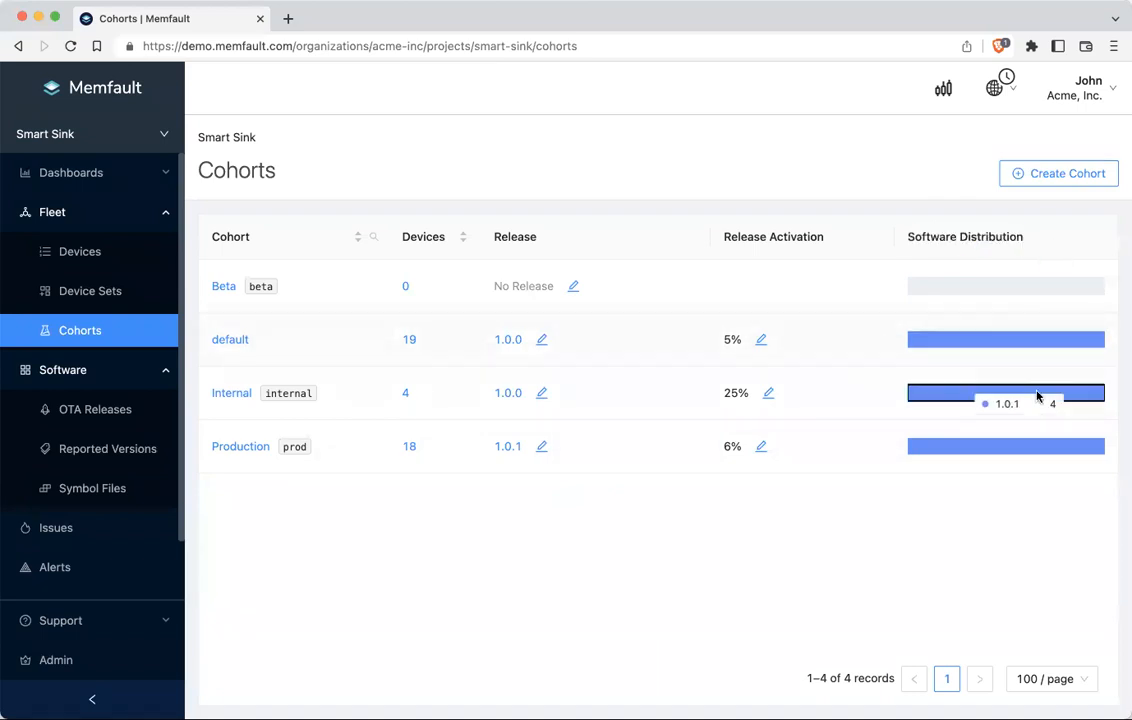
{"action": "left_click", "coordinate": [992, 344]}
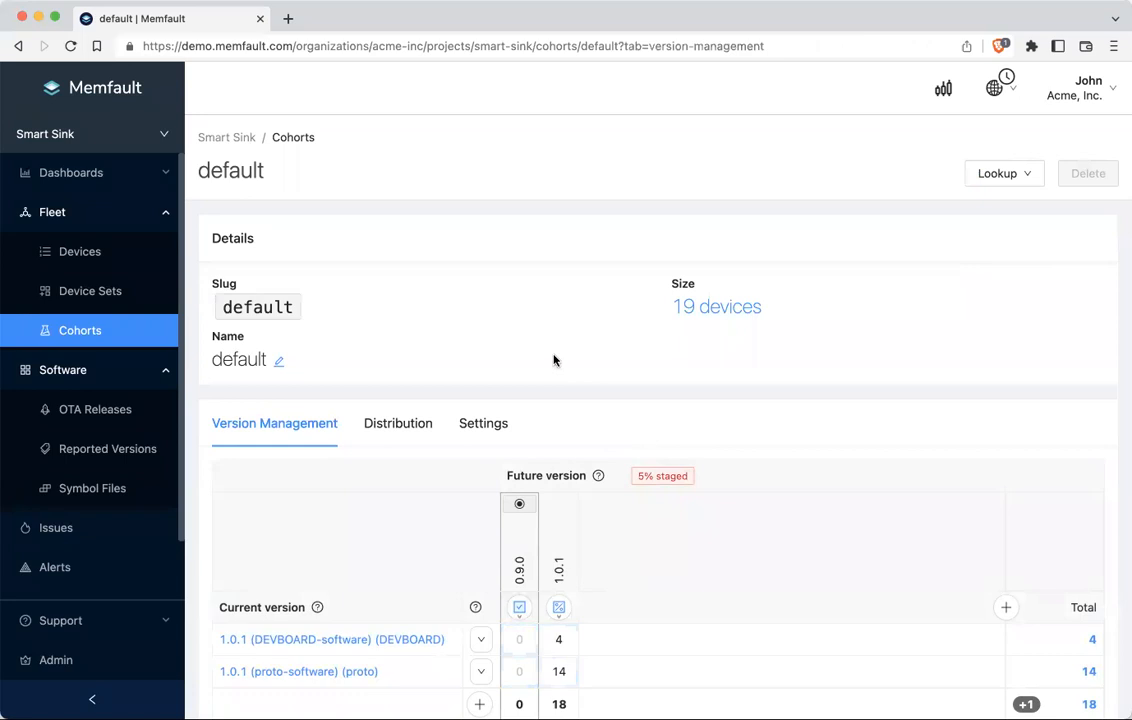
{"action": "scroll", "coordinate": [548, 357], "scroll_direction": "down", "scroll_amount": 3}
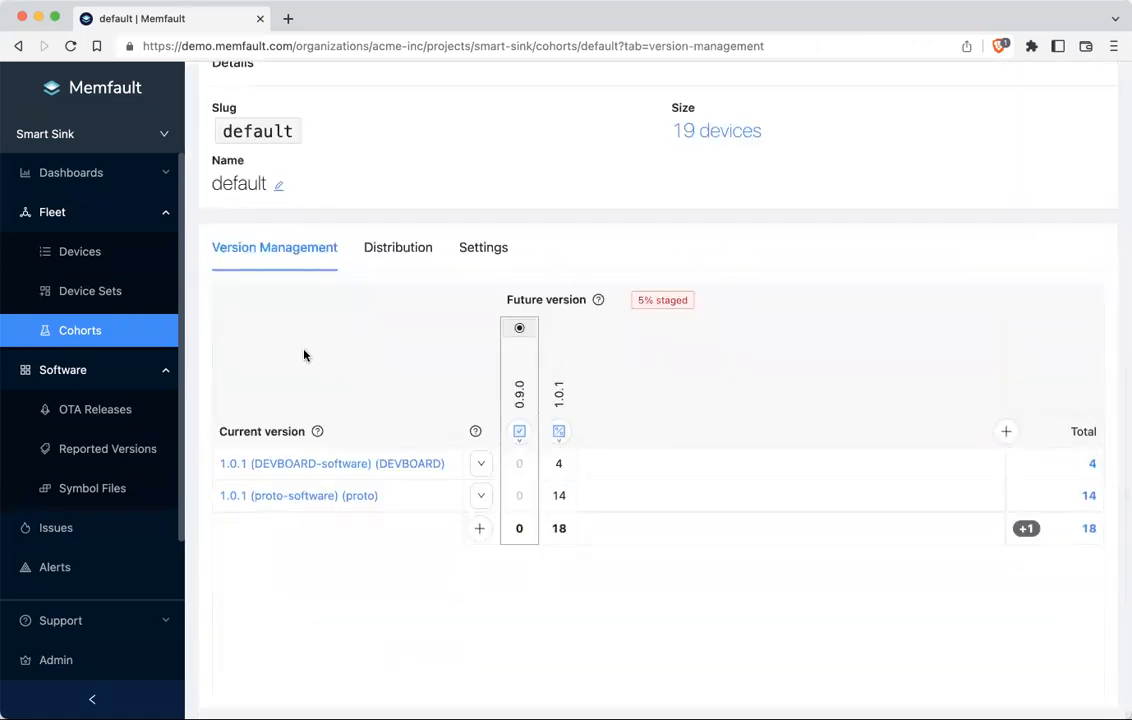
{"action": "scroll", "coordinate": [270, 189], "scroll_direction": "up", "scroll_amount": 2}
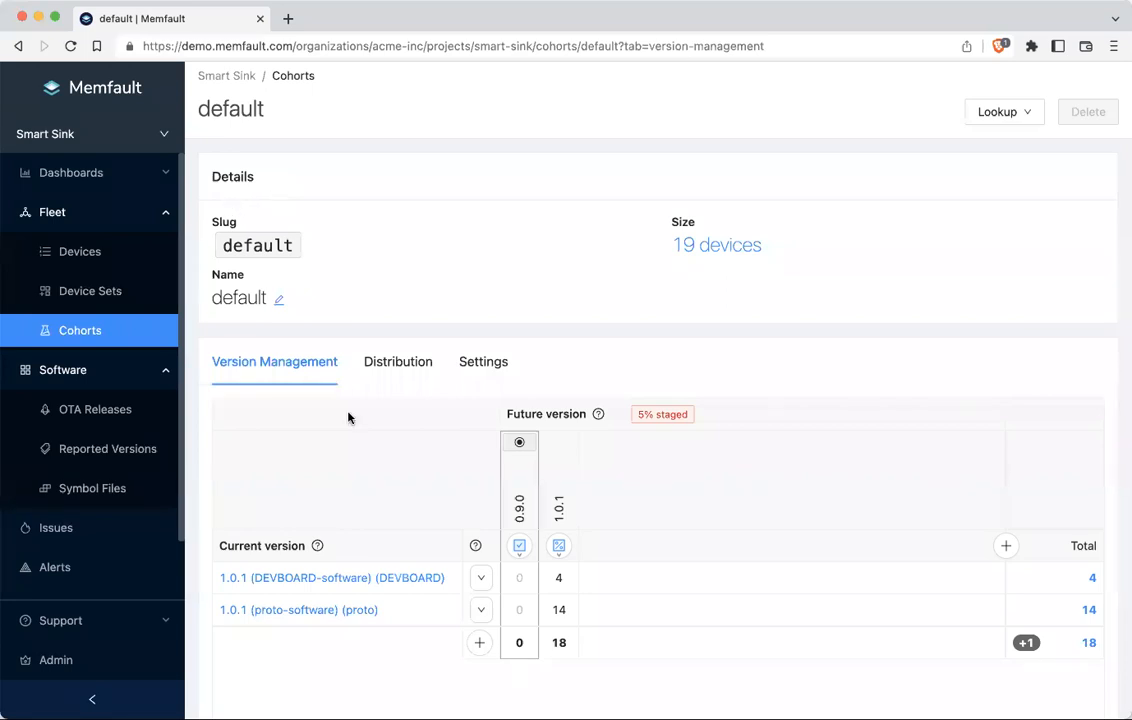
{"action": "scroll", "coordinate": [370, 462], "scroll_direction": "down", "scroll_amount": 2}
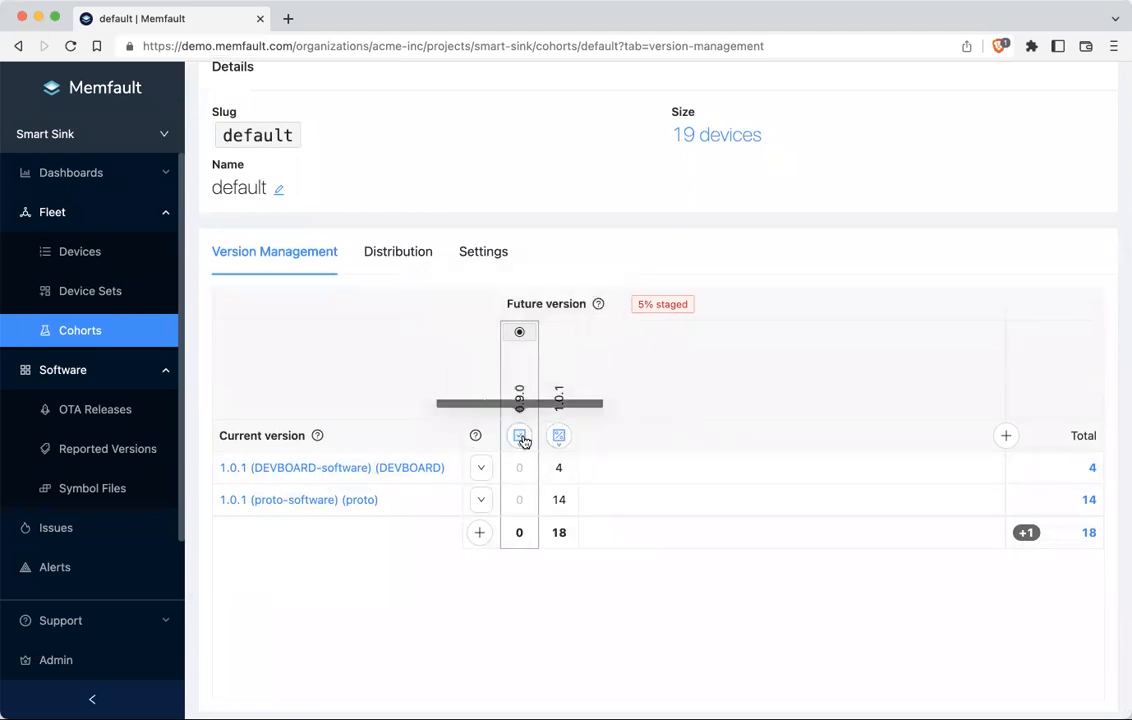
{"action": "left_click", "coordinate": [559, 437]}
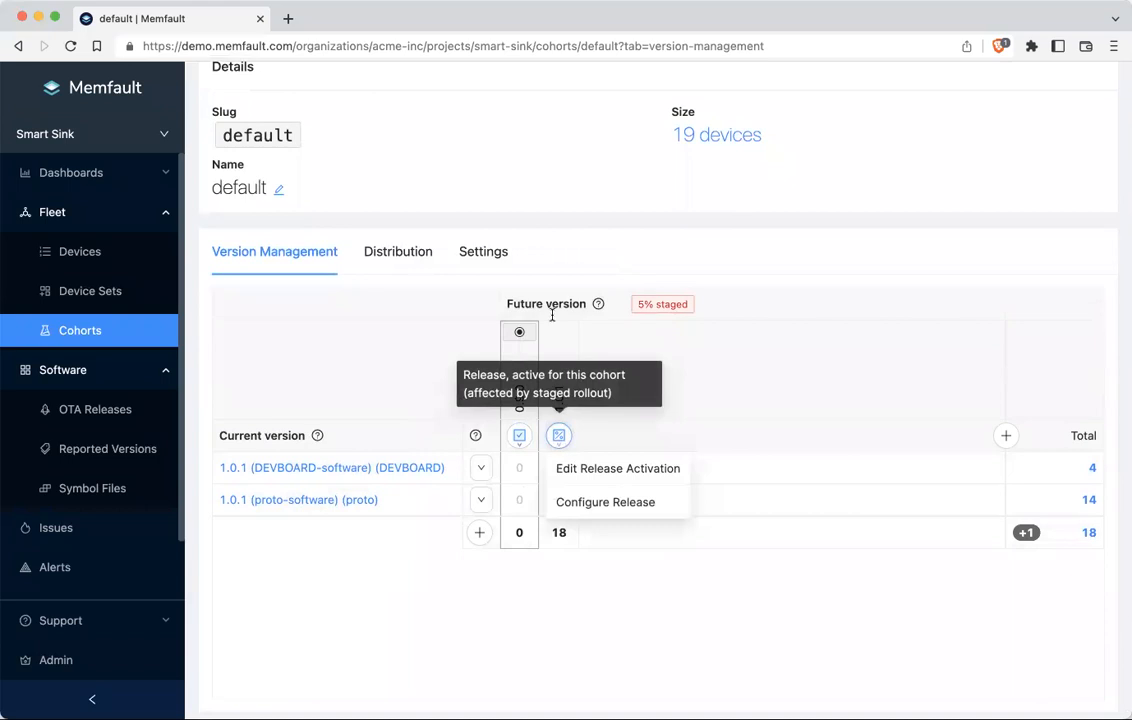
{"action": "left_click", "coordinate": [582, 472]}
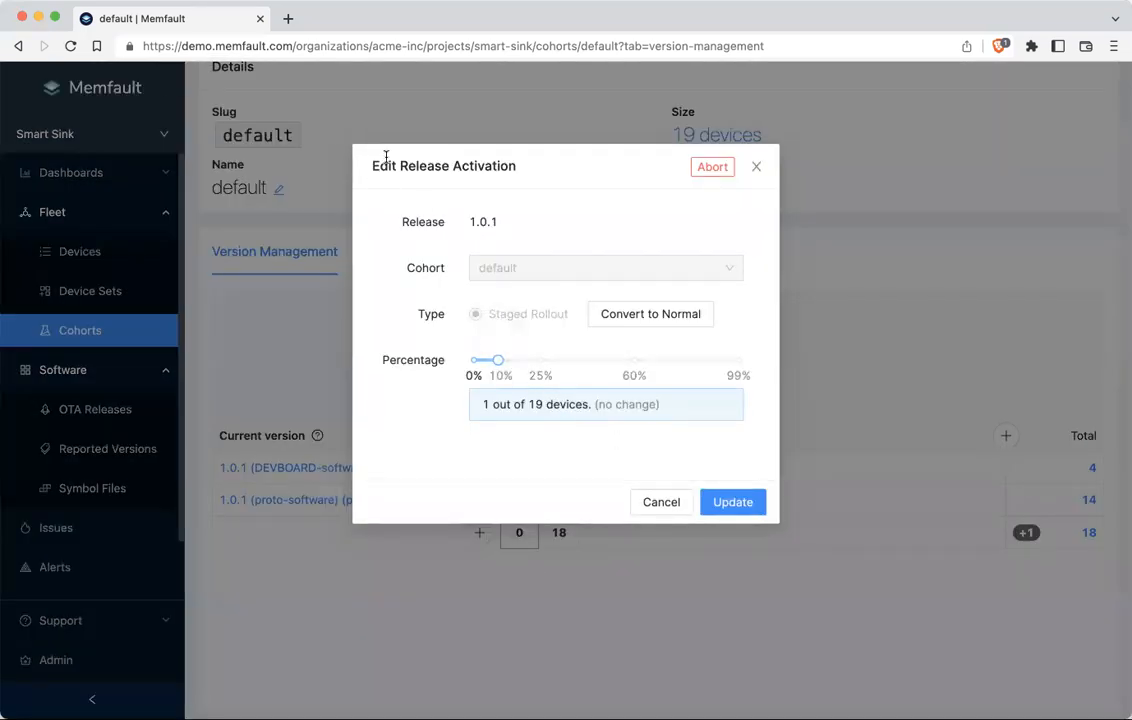
{"action": "mouse_move", "coordinate": [498, 360]}
{"action": "left_mouse_down"}
{"action": "mouse_move", "coordinate": [675, 360]}
{"action": "mouse_move", "coordinate": [500, 375]}
{"action": "left_mouse_up"}
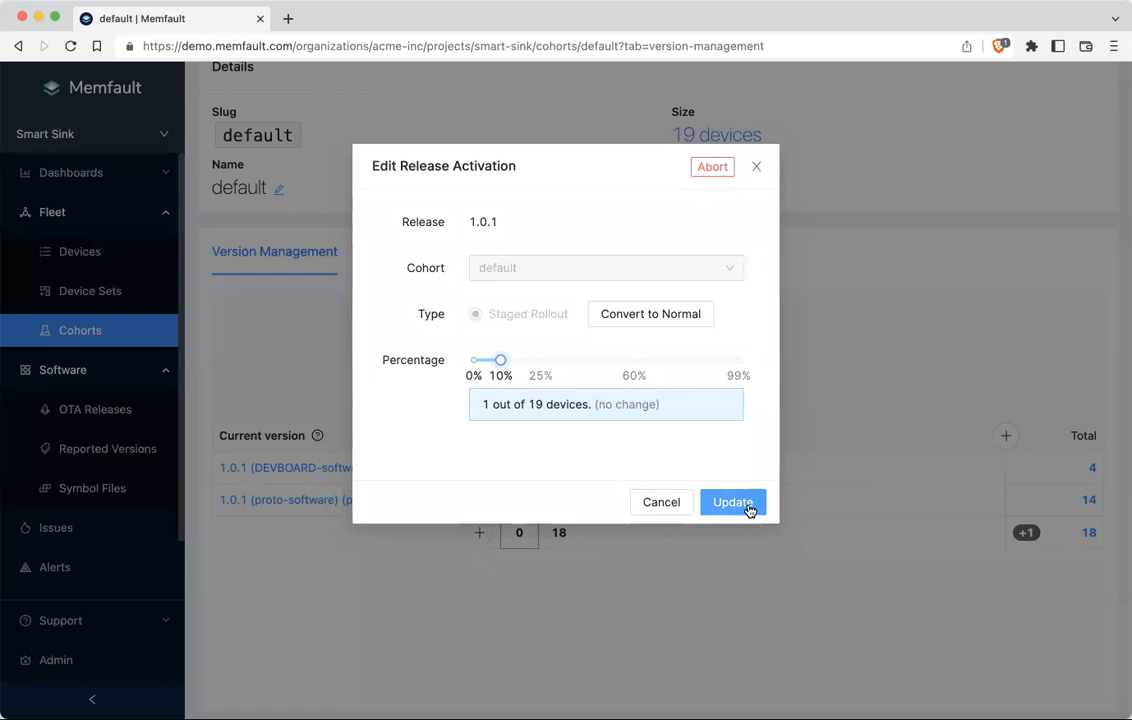
{"action": "left_click", "coordinate": [661, 502]}
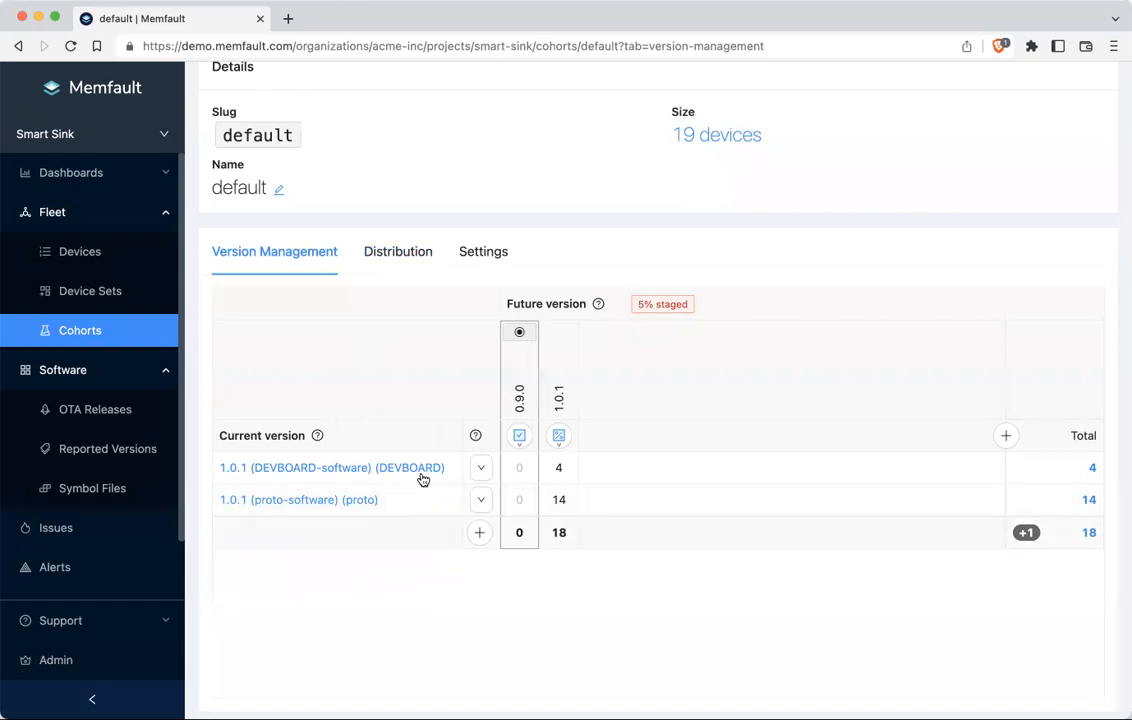
Step: Review the default cohort's distribution (14 proto, 4 DEVBOARD on 1.0.1), then view Settings
{"action": "left_click", "coordinate": [381, 259]}
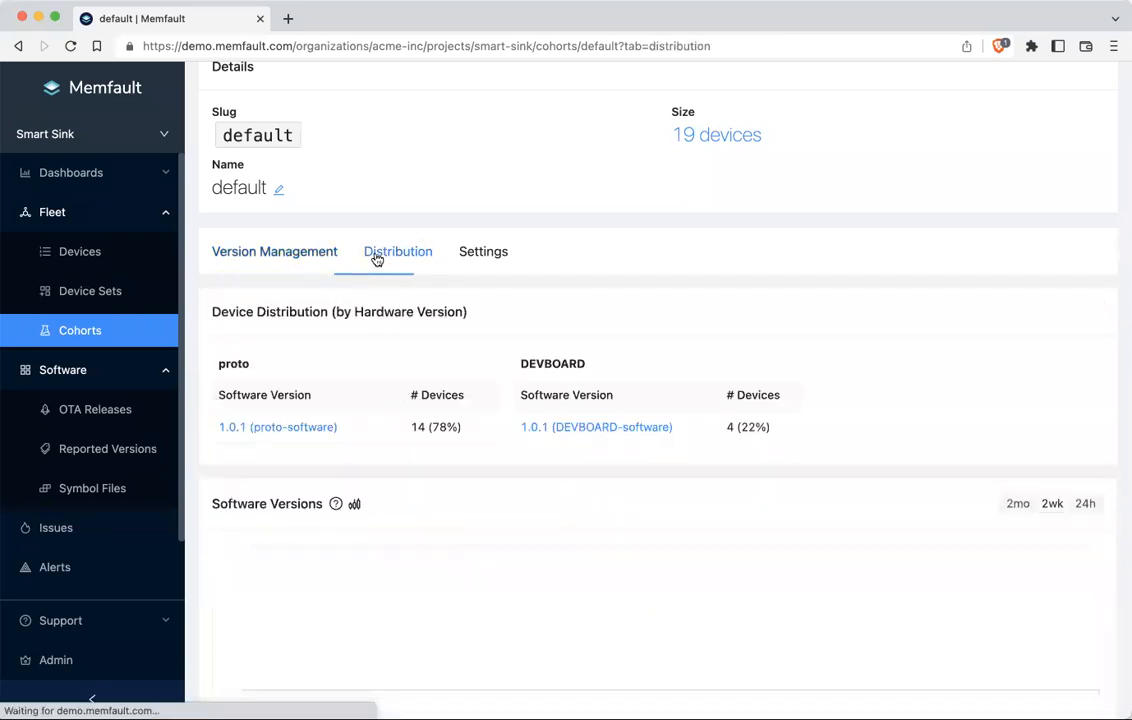
{"action": "scroll", "coordinate": [262, 291], "scroll_direction": "up", "scroll_amount": 1}
{"action": "scroll", "coordinate": [256, 289], "scroll_direction": "up", "scroll_amount": 1}
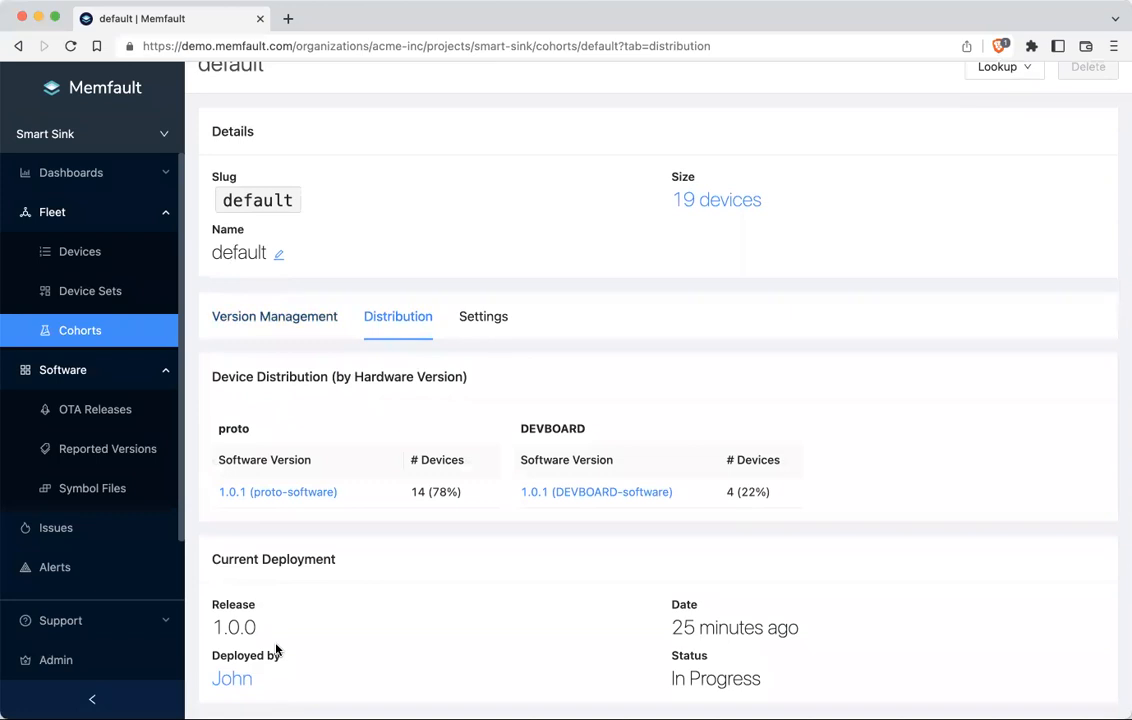
{"action": "scroll", "coordinate": [276, 651], "scroll_direction": "down", "scroll_amount": 3}
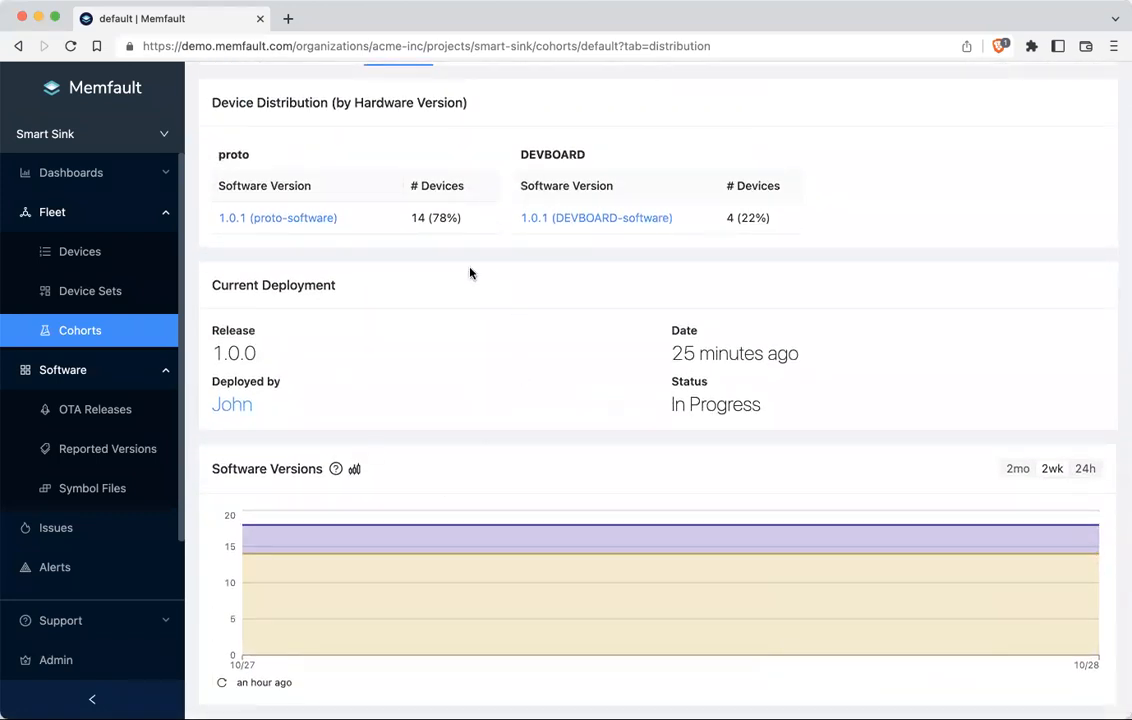
{"action": "scroll", "coordinate": [470, 272], "scroll_direction": "up", "scroll_amount": 2}
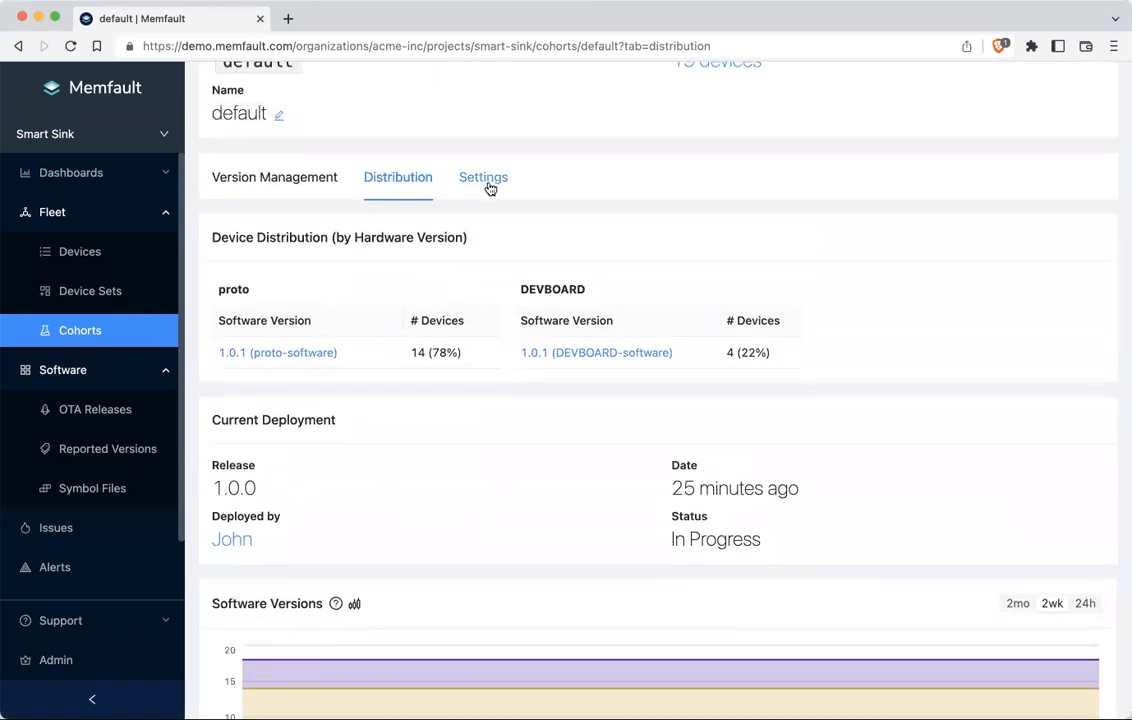
{"action": "left_click", "coordinate": [488, 176]}
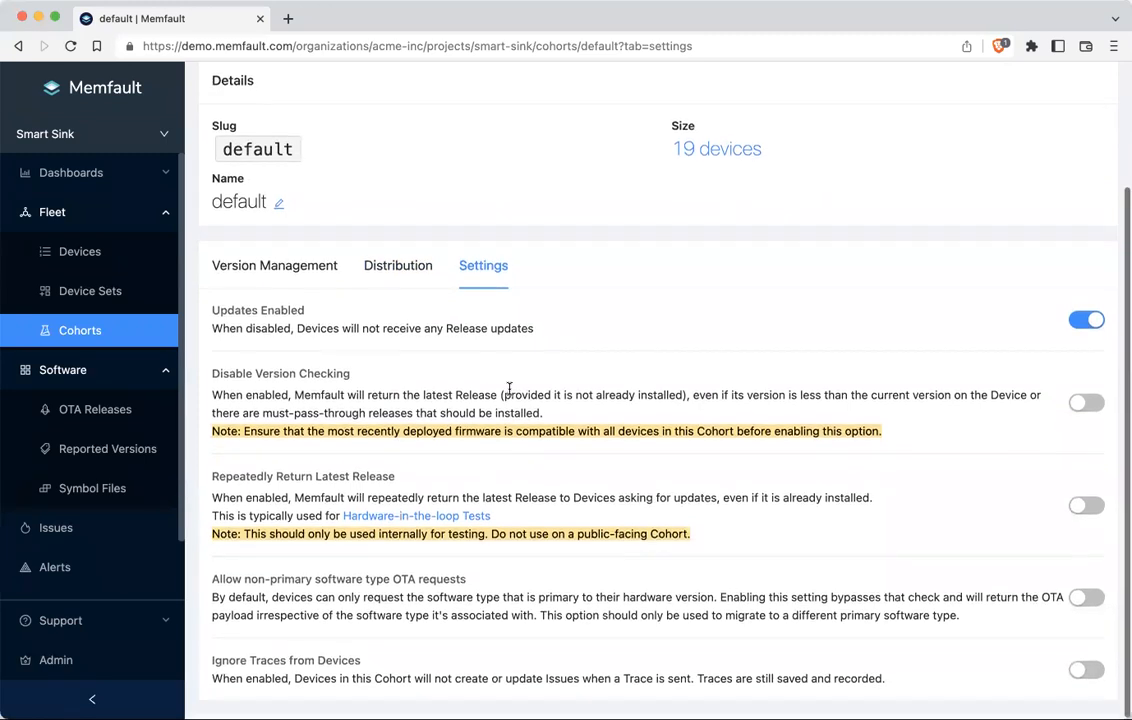